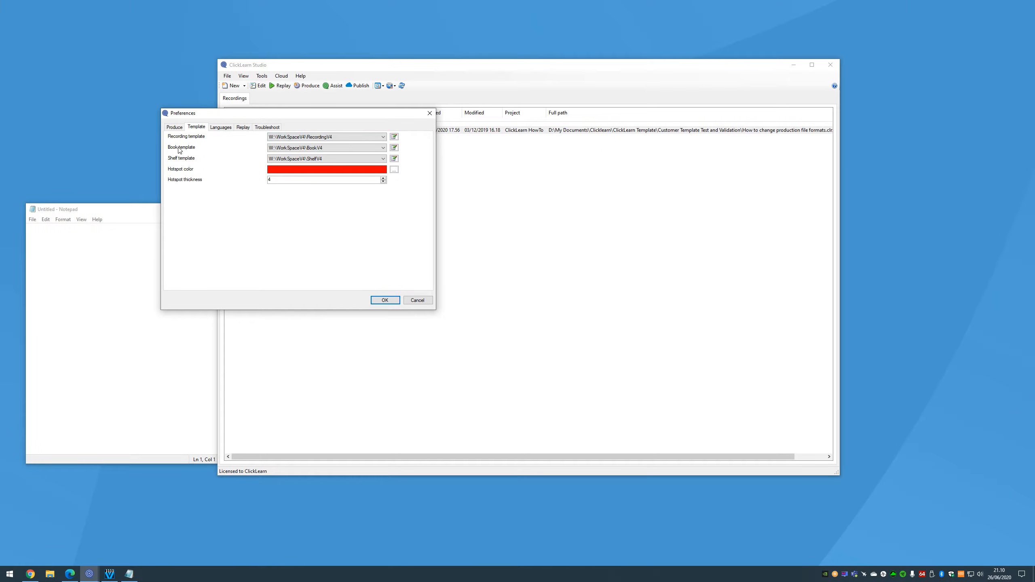
Step: Open the recording template for editing and select the DOC_HANDLEGROUP entry under Word Document
{"action": "left_click", "coordinate": [395, 137]}
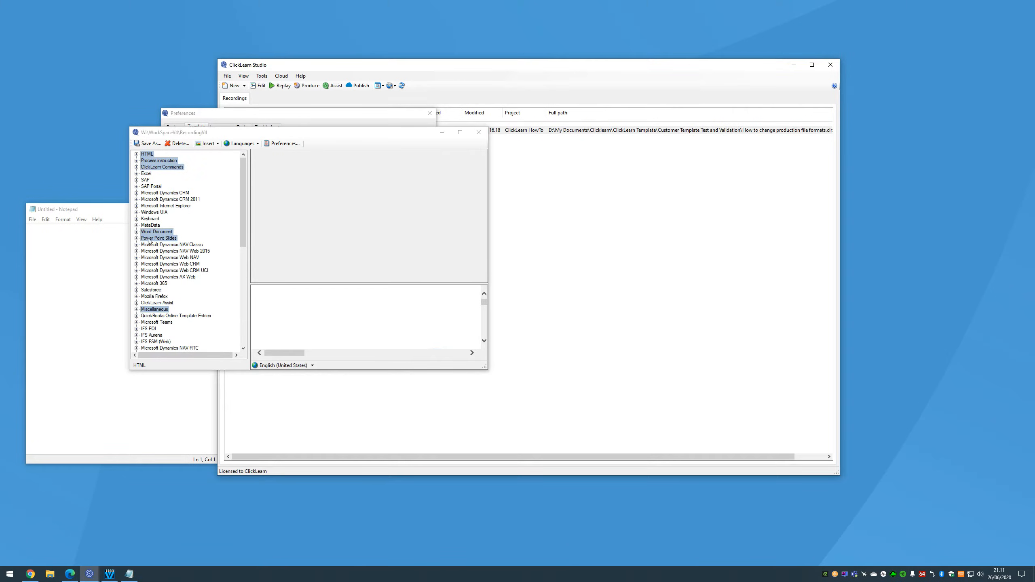
{"action": "left_click", "coordinate": [137, 232]}
{"action": "left_click_drag", "start_coordinate": [212, 131], "coordinate": [230, 107]}
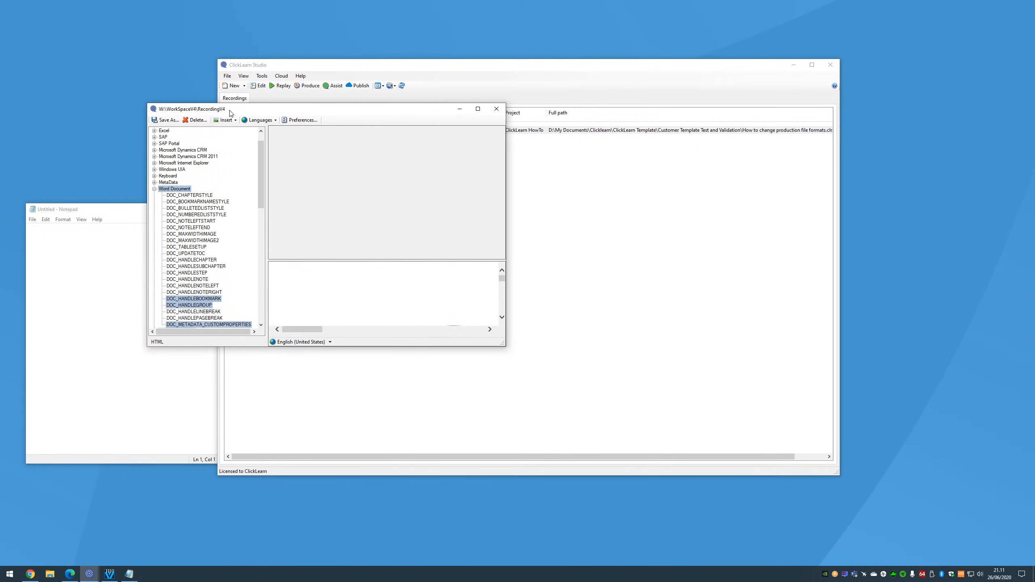
{"action": "left_click", "coordinate": [197, 306]}
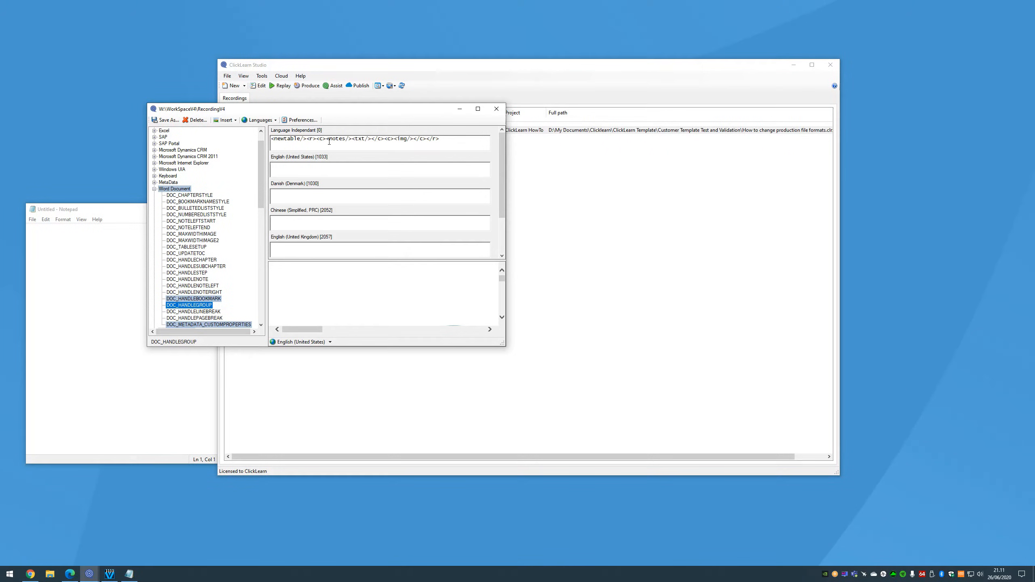
Step: Copy the language-independent code of DOC_HANDLEGROUP into the blank Notepad file
{"action": "double_click", "coordinate": [341, 141]}
{"action": "triple_click", "coordinate": [364, 141]}
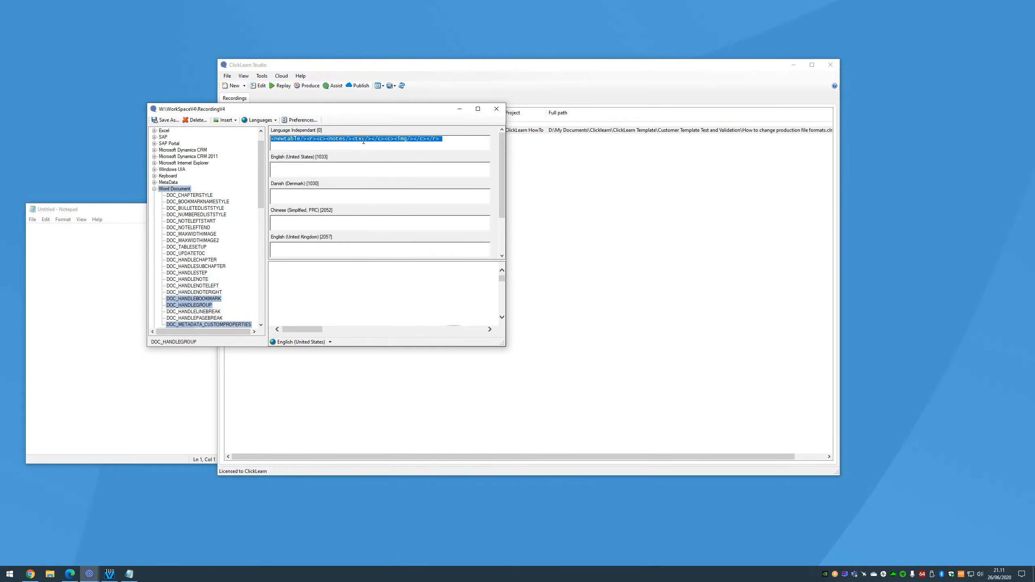
{"action": "left_click", "coordinate": [383, 143]}
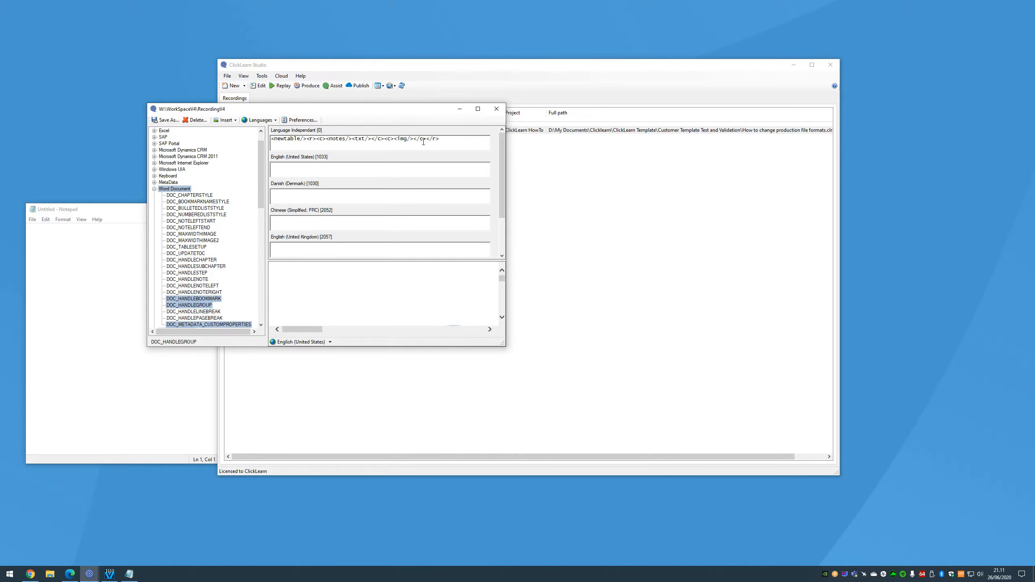
{"action": "left_click_drag", "start_coordinate": [449, 144], "coordinate": [276, 143]}
{"action": "key", "text": "ctrl+c"}
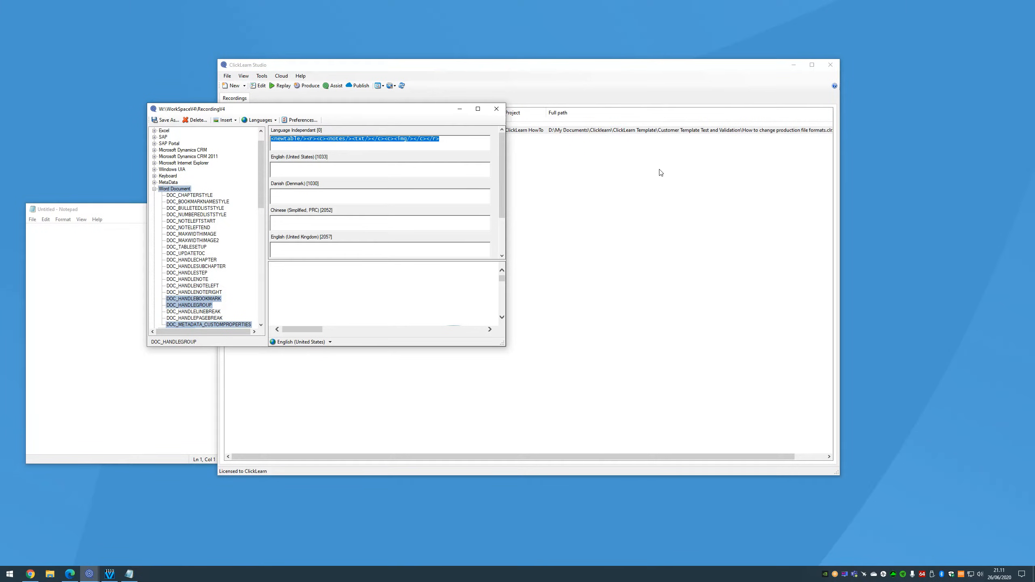
{"action": "left_click", "coordinate": [82, 239]}
{"action": "key", "text": "ctrl+v"}
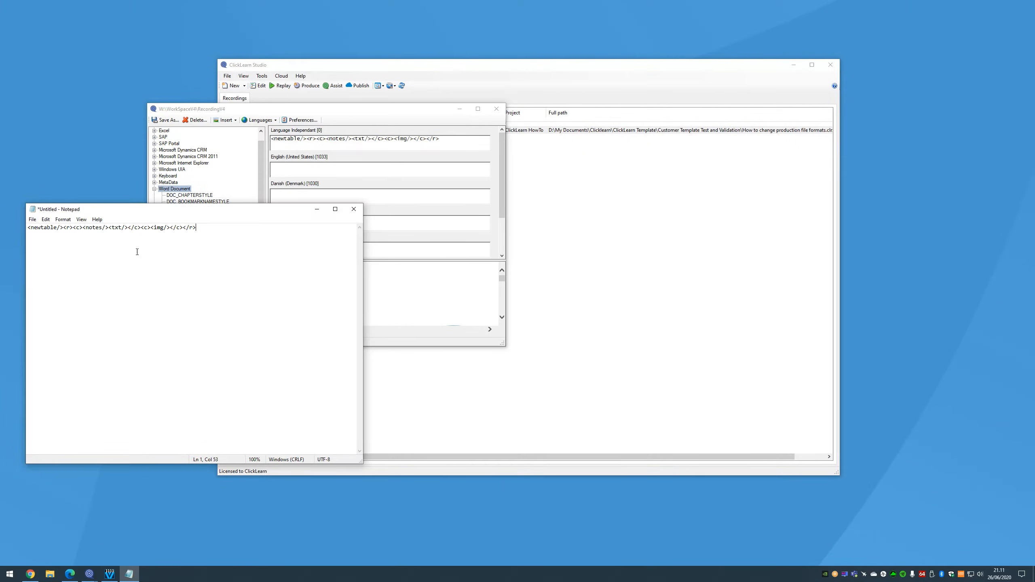
Step: Delete the custom DOC_HANDLEGROUP entry from the recording template
{"action": "left_click", "coordinate": [372, 118]}
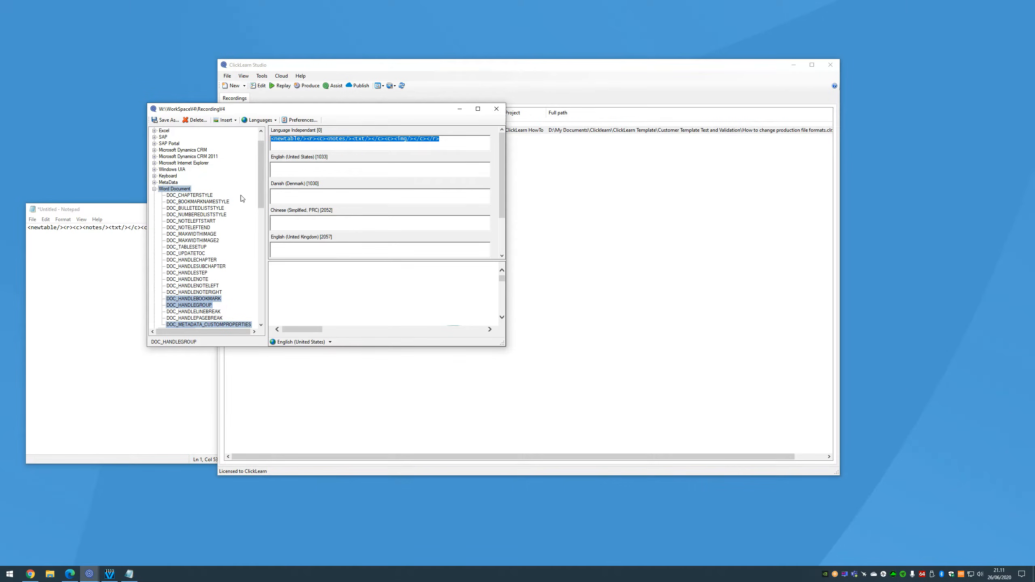
{"action": "right_click", "coordinate": [207, 306]}
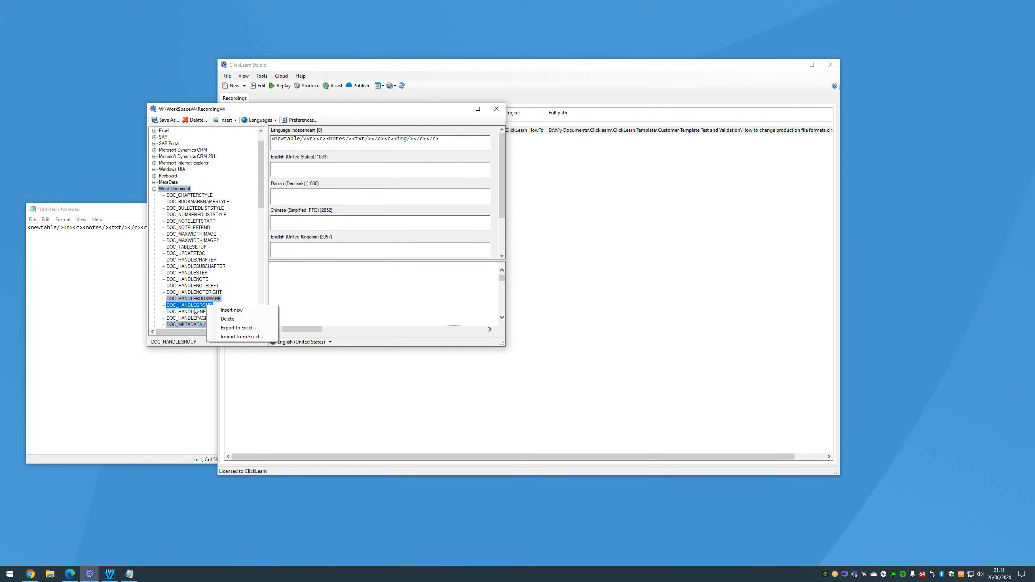
{"action": "left_click", "coordinate": [222, 319]}
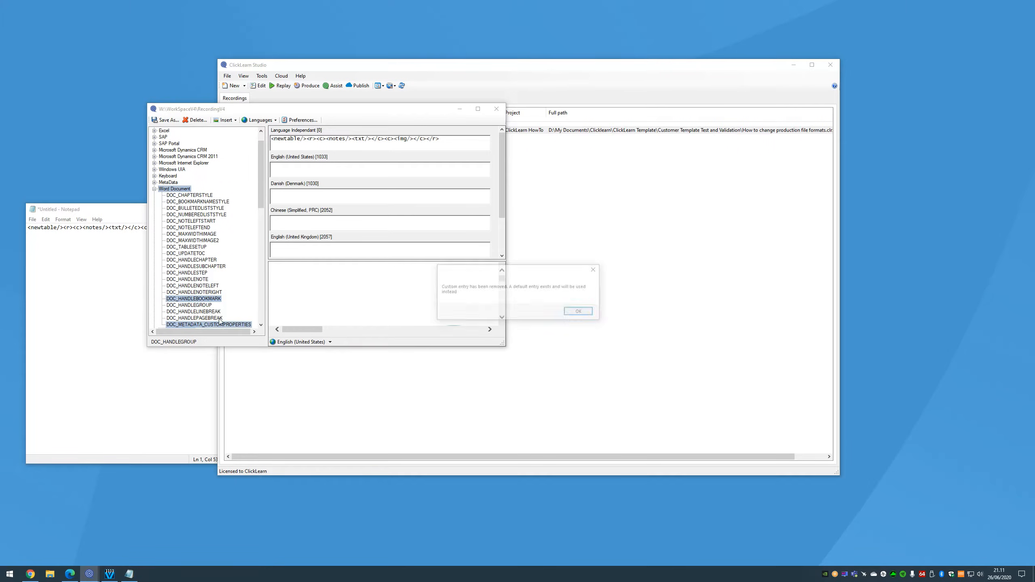
{"action": "left_click", "coordinate": [581, 312]}
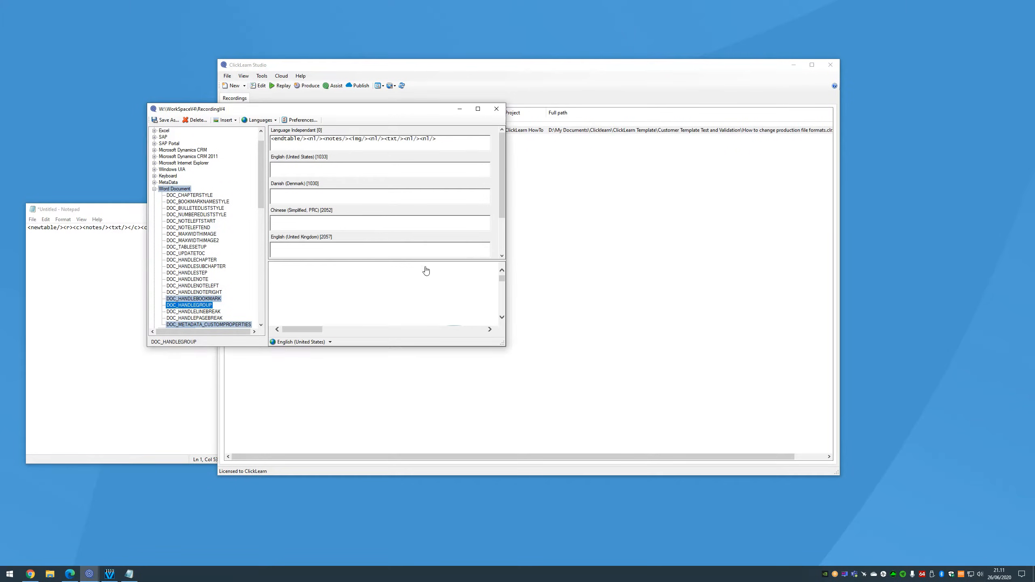
Step: Examine the tags in the default language-independent code of DOC_HANDLEGROUP one by one
{"action": "left_click", "coordinate": [196, 267]}
{"action": "left_click", "coordinate": [203, 305]}
{"action": "left_click_drag", "start_coordinate": [311, 142], "coordinate": [325, 142]}
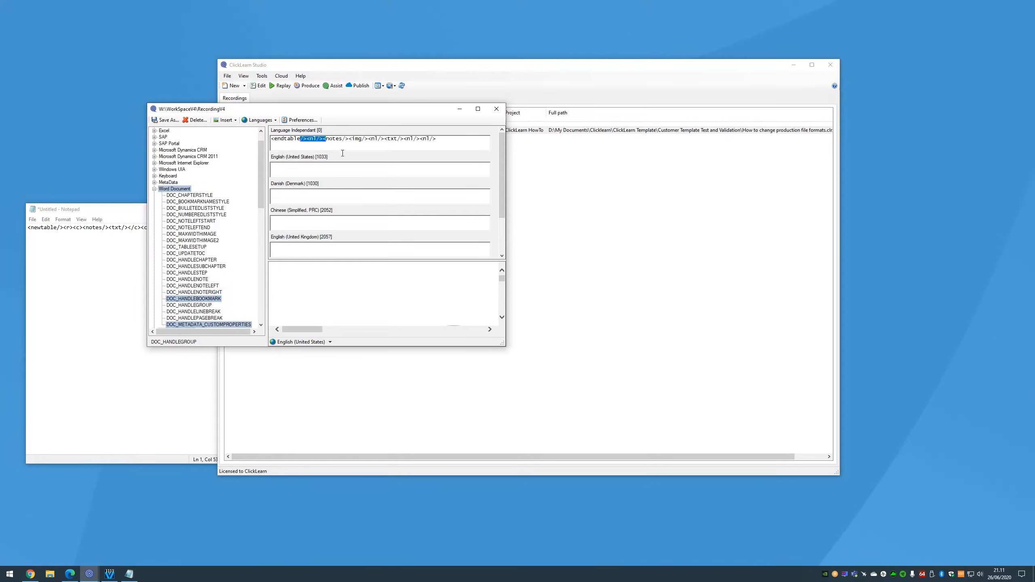
{"action": "double_click", "coordinate": [342, 143]}
{"action": "double_click", "coordinate": [361, 140]}
{"action": "double_click", "coordinate": [376, 140]}
{"action": "double_click", "coordinate": [394, 143]}
{"action": "double_click", "coordinate": [412, 142]}
{"action": "left_click", "coordinate": [430, 143]}
{"action": "left_click_drag", "start_coordinate": [438, 140], "coordinate": [271, 141]}
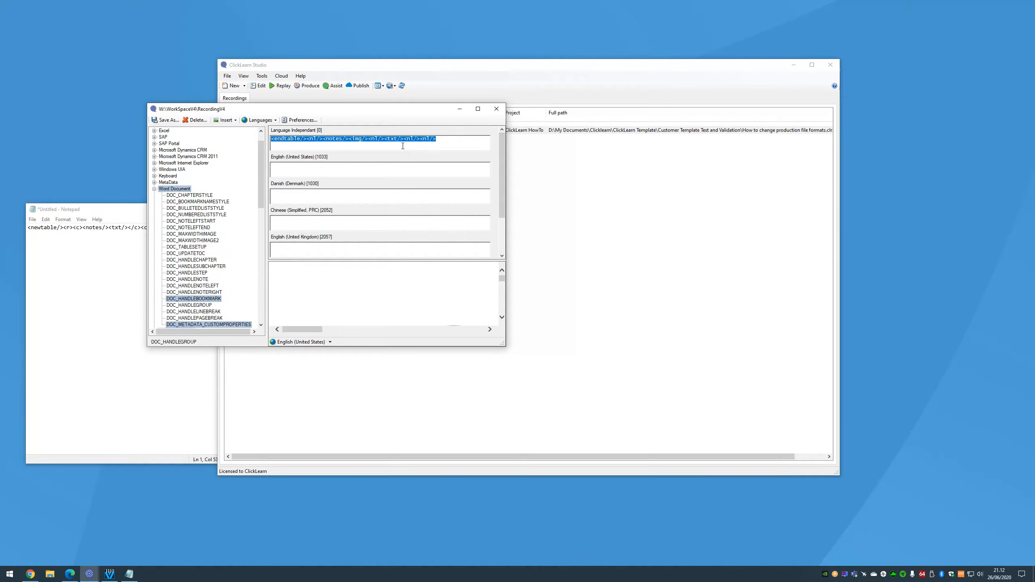
Step: Copy the default DOC_HANDLEGROUP code into Notepad, three lines below the custom code
{"action": "left_click_drag", "start_coordinate": [438, 140], "coordinate": [270, 141]}
{"action": "key", "text": "ctrl+c"}
{"action": "left_click", "coordinate": [78, 252]}
{"action": "key", "text": "Return"}
{"action": "key", "text": "Return"}
{"action": "key", "text": "Return"}
{"action": "key", "text": "ctrl+v"}
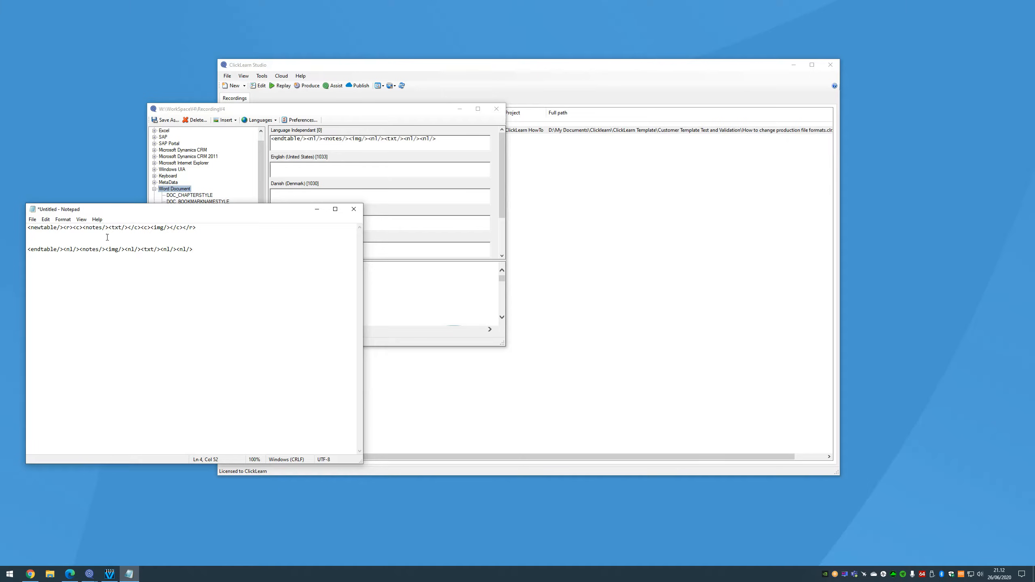
Step: Close the template editor and save the changed template as RecordingV4 in WorkSpaceV4
{"action": "left_click", "coordinate": [410, 155]}
{"action": "left_click_drag", "start_coordinate": [413, 113], "coordinate": [466, 100]}
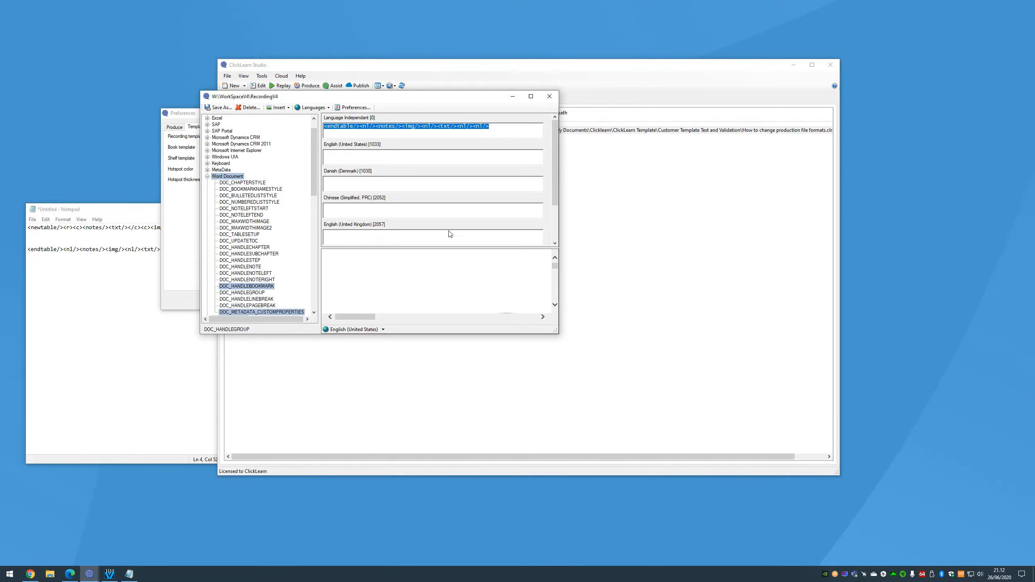
{"action": "left_click", "coordinate": [504, 311]}
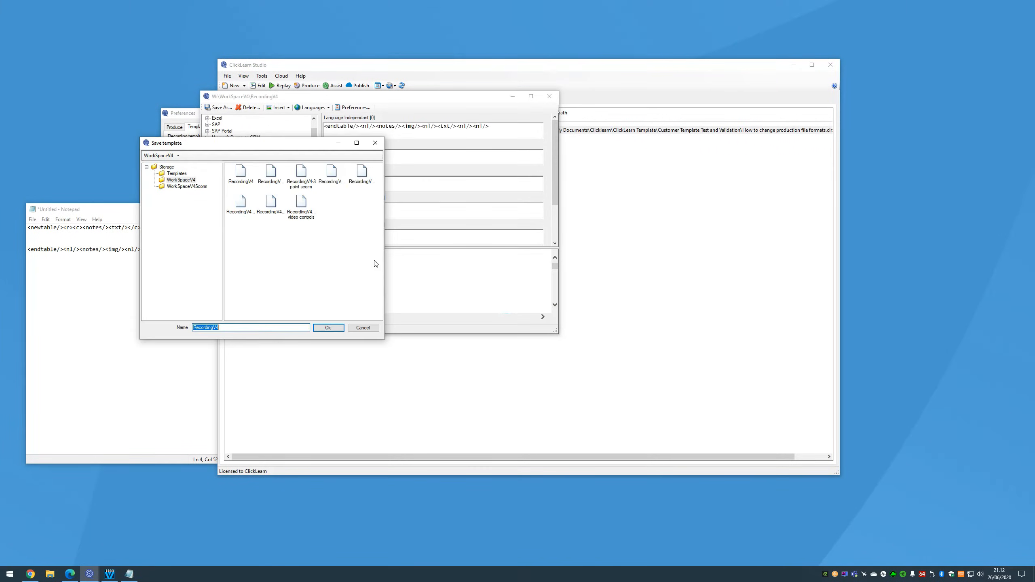
{"action": "left_click", "coordinate": [322, 327]}
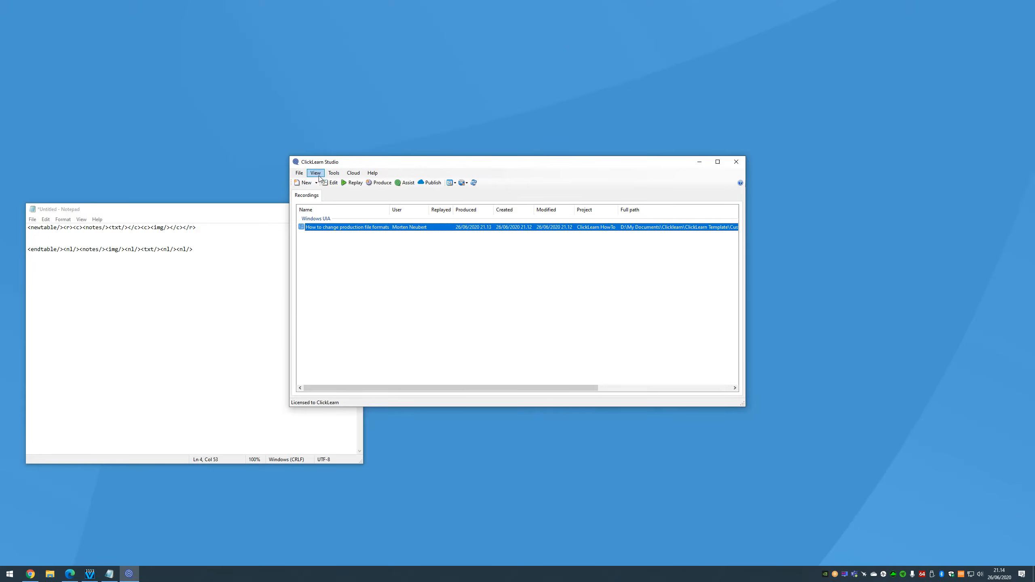
Step: View the recording's Word document output, examine where the grouped steps' picture and text are placed, and close it
{"action": "left_click", "coordinate": [316, 173]}
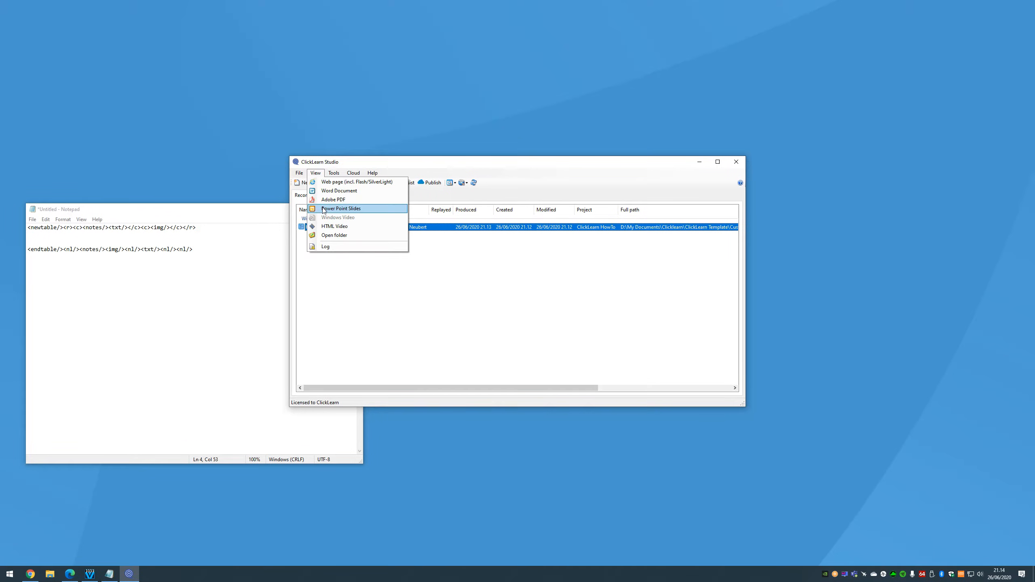
{"action": "left_click", "coordinate": [325, 190]}
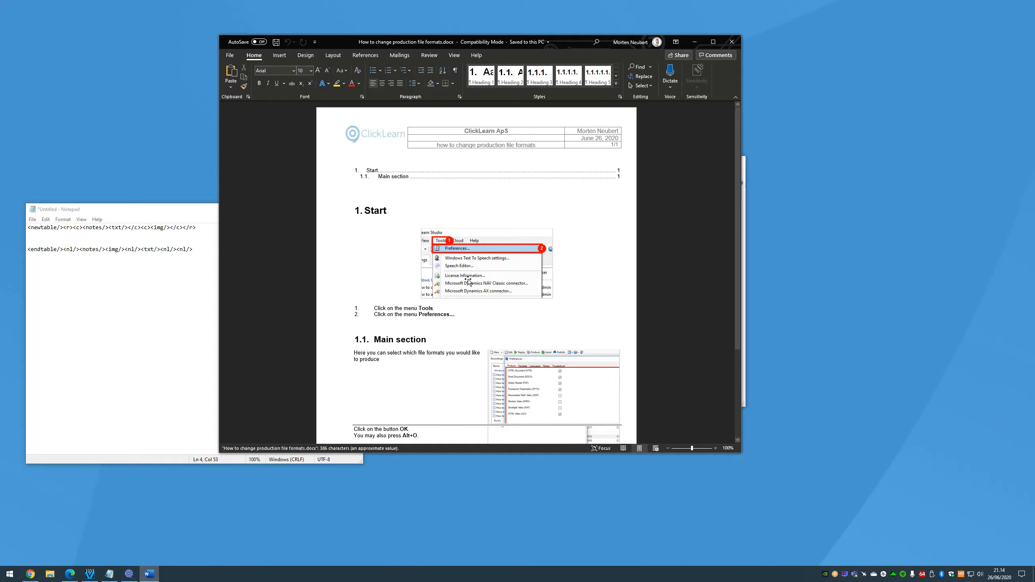
{"action": "scroll", "coordinate": [468, 281], "scroll_direction": "down", "scroll_amount": 2}
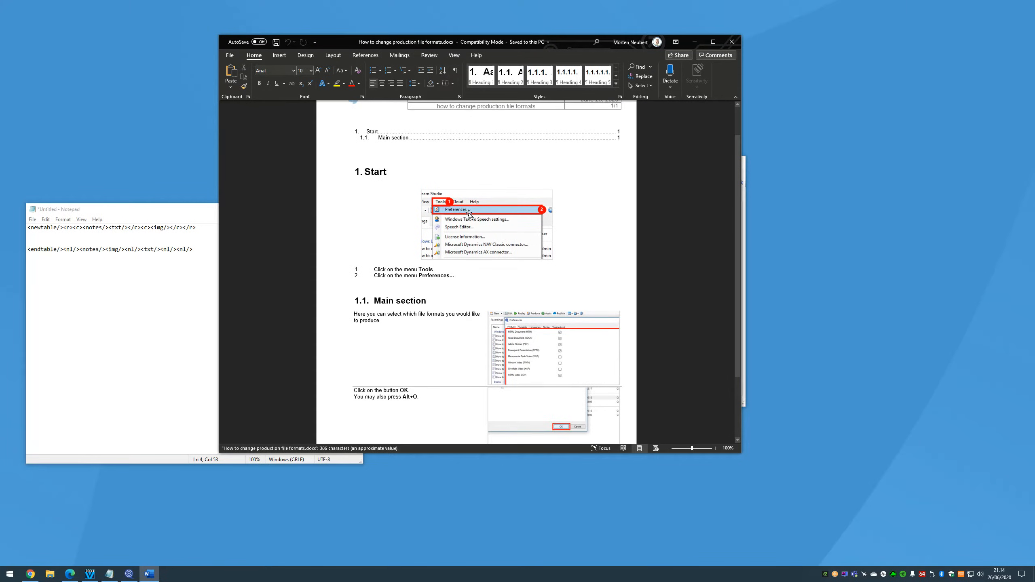
{"action": "left_click", "coordinate": [456, 228]}
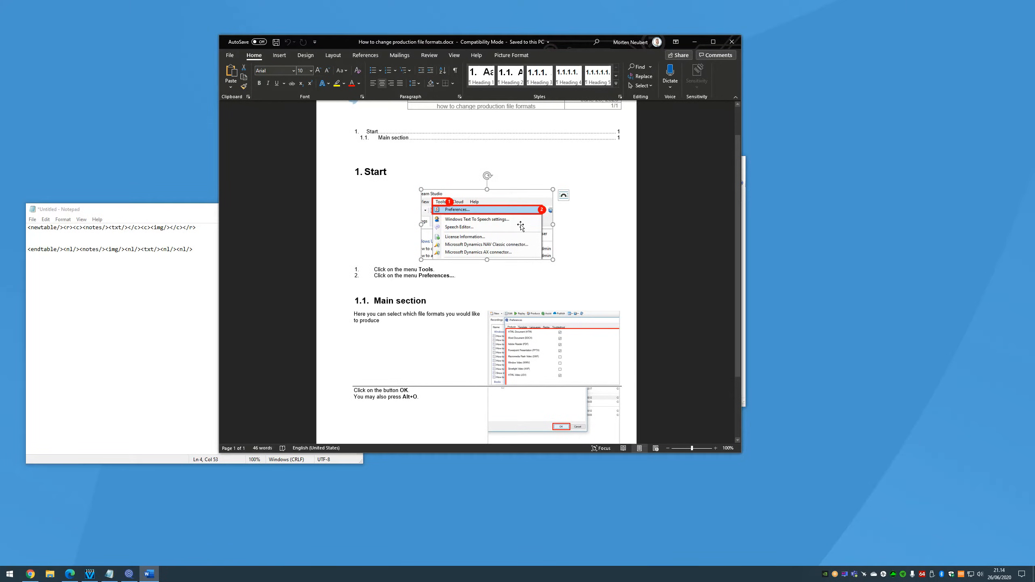
{"action": "left_click", "coordinate": [452, 272]}
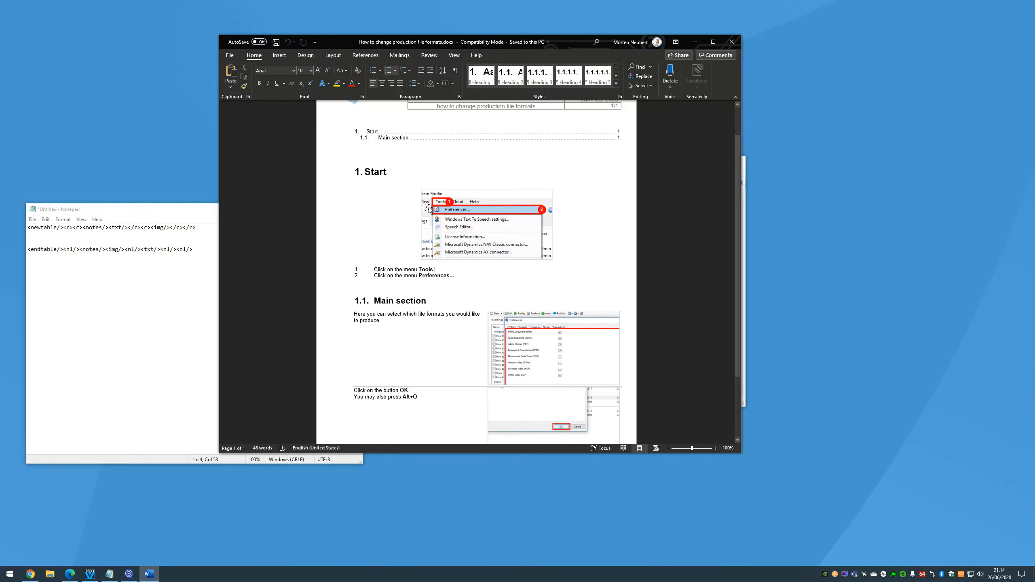
{"action": "scroll", "coordinate": [446, 215], "scroll_direction": "up", "scroll_amount": 2}
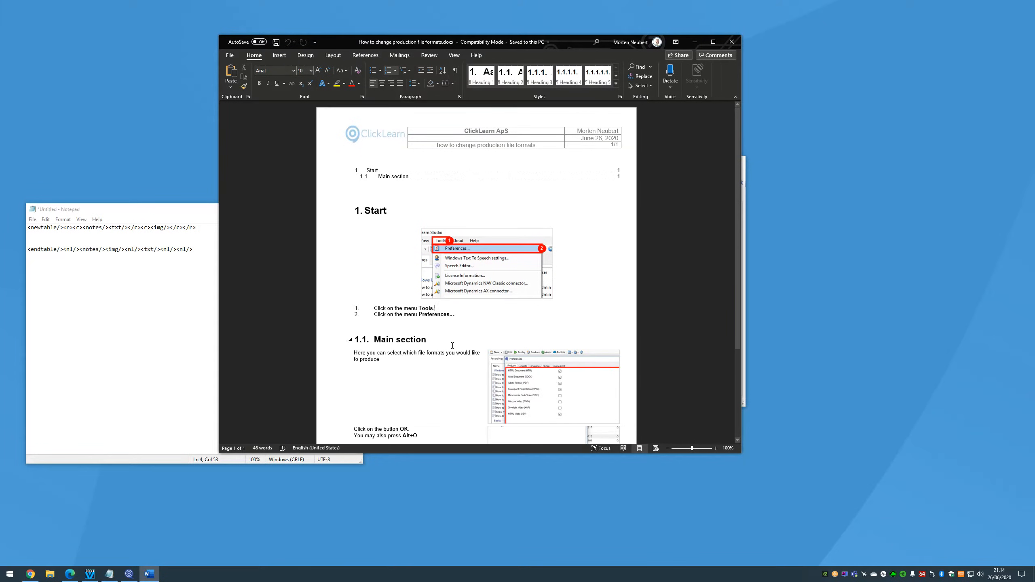
{"action": "scroll", "coordinate": [453, 345], "scroll_direction": "down", "scroll_amount": 1}
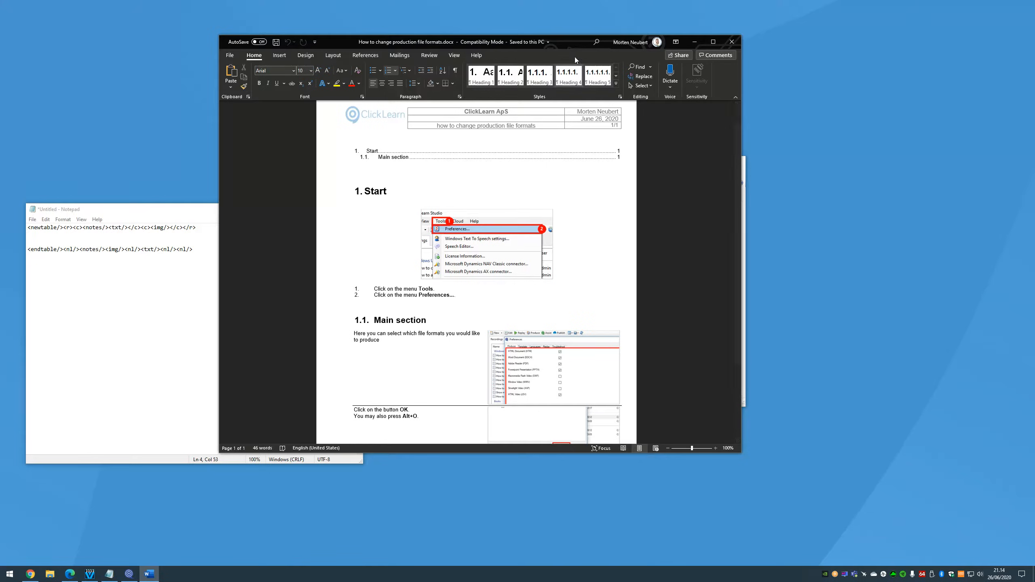
{"action": "left_click_drag", "start_coordinate": [572, 45], "coordinate": [435, 63]}
{"action": "left_click", "coordinate": [595, 59]}
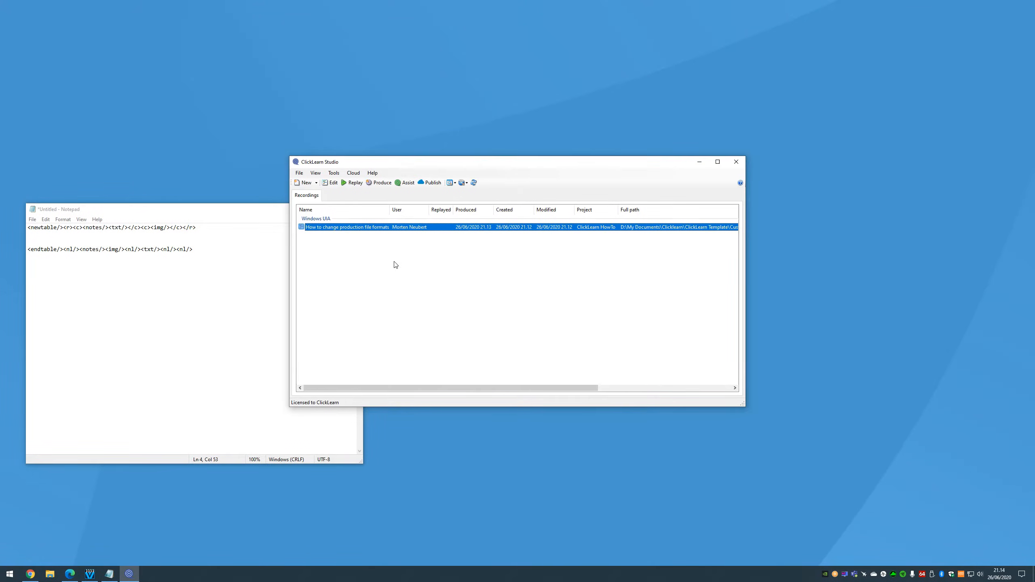
Step: Open the recording "How to change production file formats", check its preview and close it again
{"action": "double_click", "coordinate": [344, 228]}
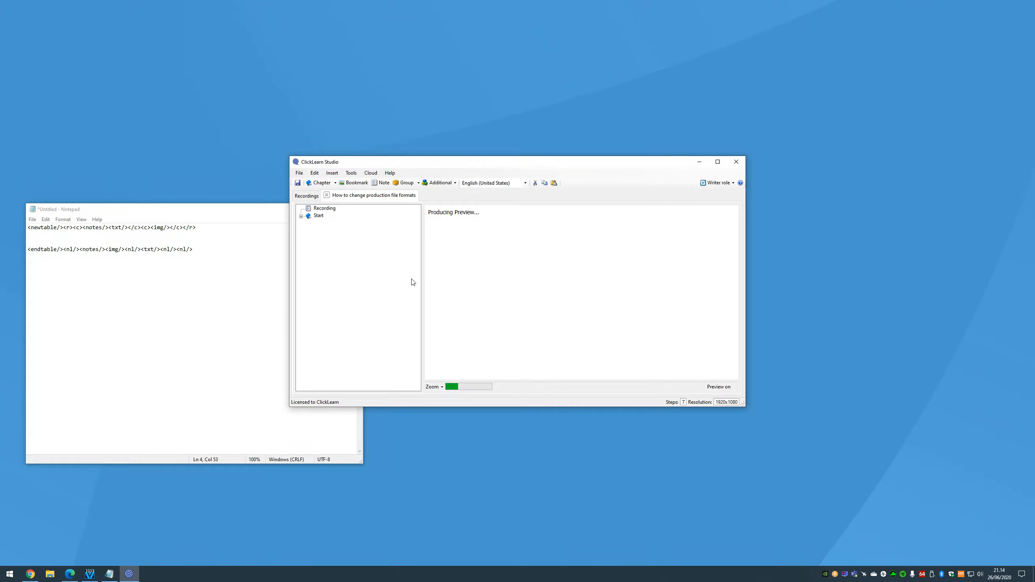
{"action": "scroll", "coordinate": [505, 305], "scroll_direction": "down", "scroll_amount": 1}
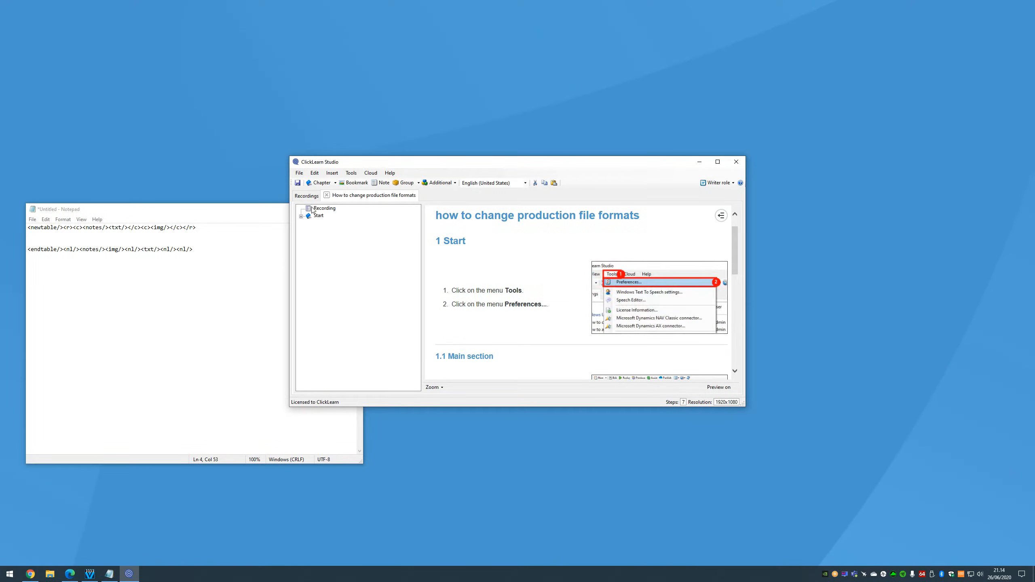
{"action": "left_click", "coordinate": [326, 195]}
Step: Show the template settings in Preferences and move the windows so the Notepad text stays accessible
{"action": "left_click", "coordinate": [334, 173]}
{"action": "left_click", "coordinate": [367, 241]}
{"action": "left_click", "coordinate": [98, 83]}
{"action": "left_click_drag", "start_coordinate": [127, 71], "coordinate": [392, 166]}
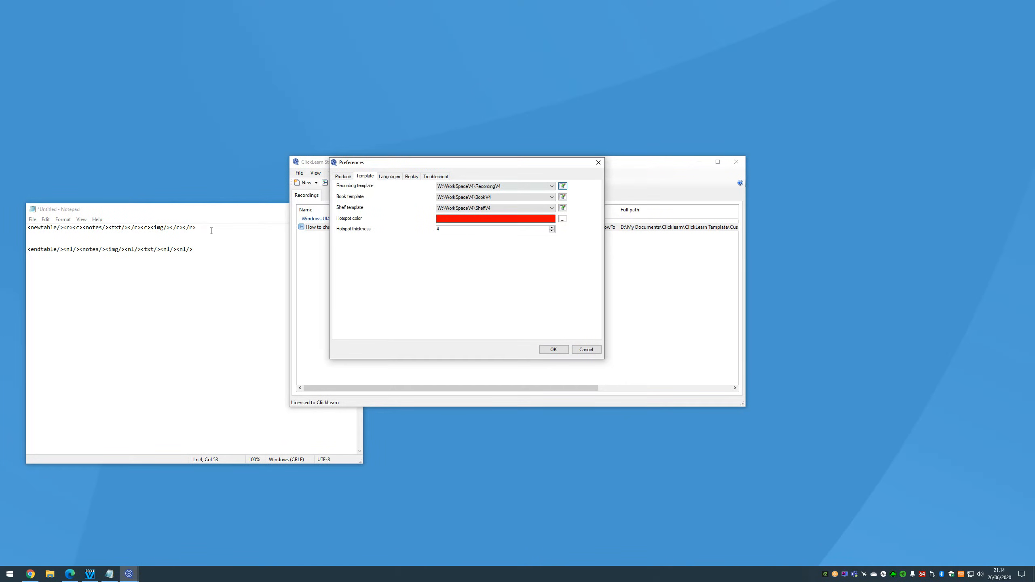
Step: Copy the custom code line starting with <newtable/> from Notepad
{"action": "left_click_drag", "start_coordinate": [208, 227], "coordinate": [28, 228]}
{"action": "left_click", "coordinate": [45, 220]}
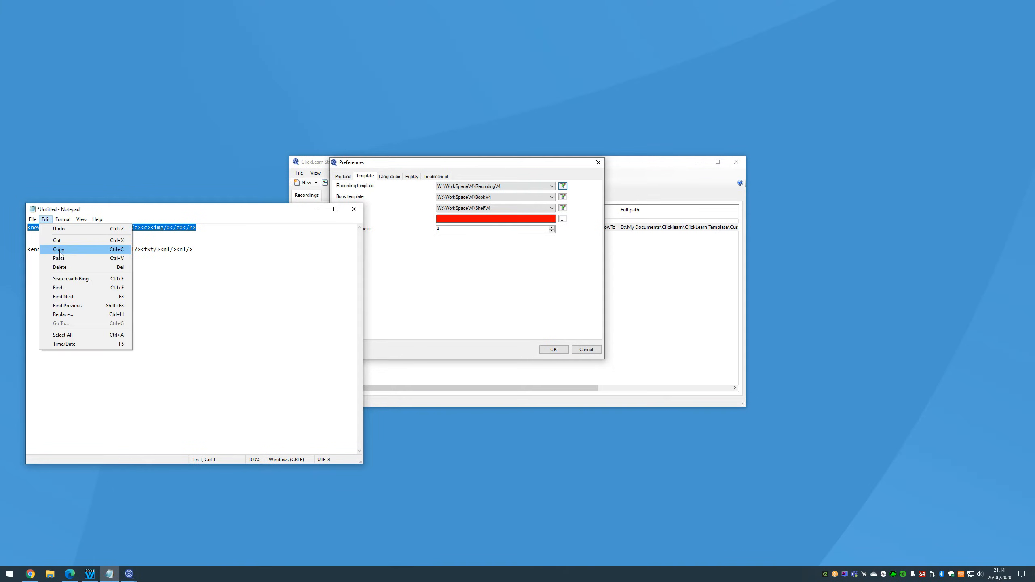
{"action": "left_click", "coordinate": [59, 249]}
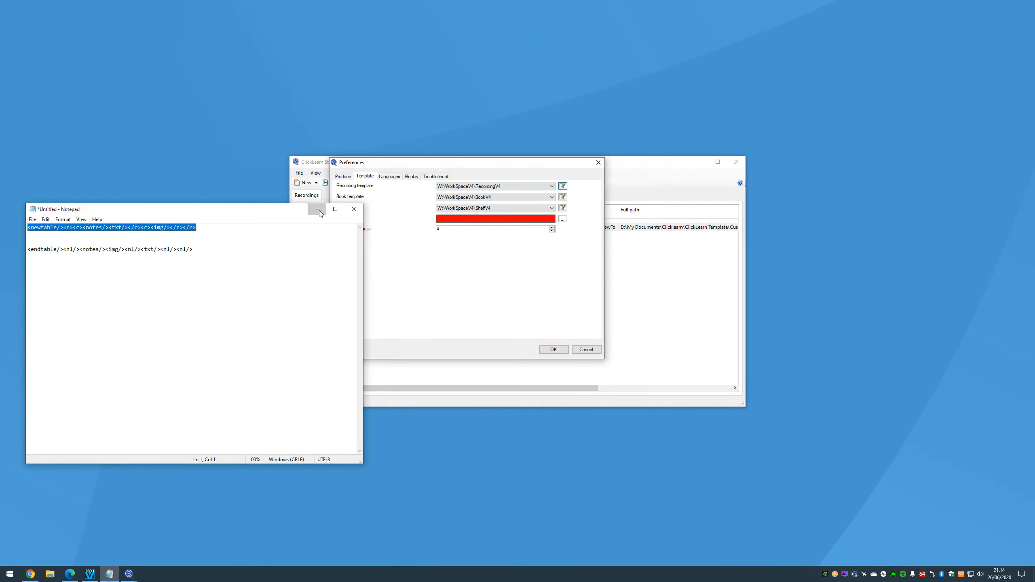
Step: Reopen the recording template for editing and select DOC_HANDLEGROUP under Word Document
{"action": "left_click", "coordinate": [312, 250]}
{"action": "left_click", "coordinate": [434, 282]}
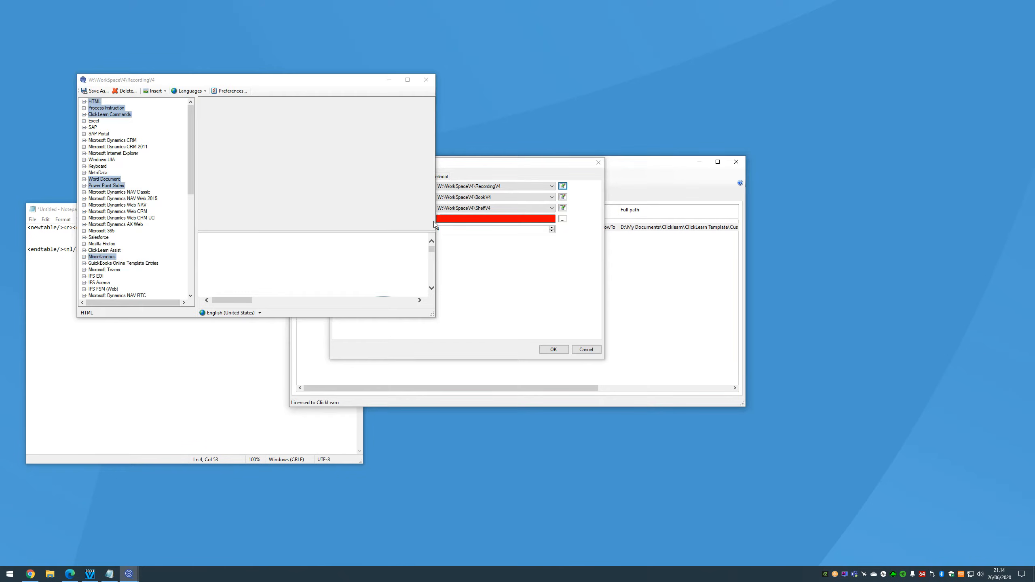
{"action": "double_click", "coordinate": [104, 180]}
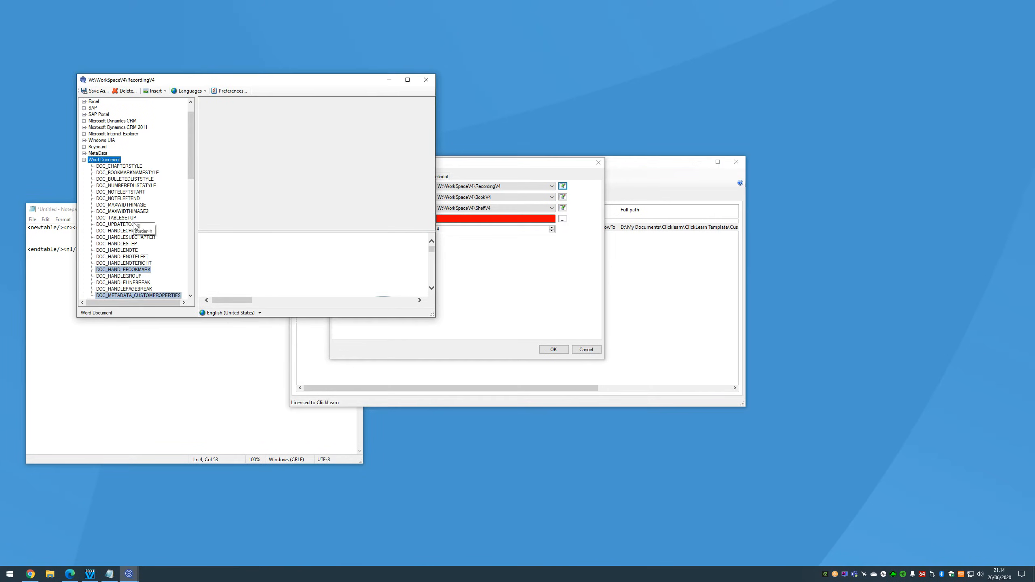
{"action": "left_click", "coordinate": [136, 286]}
{"action": "left_click", "coordinate": [116, 276]}
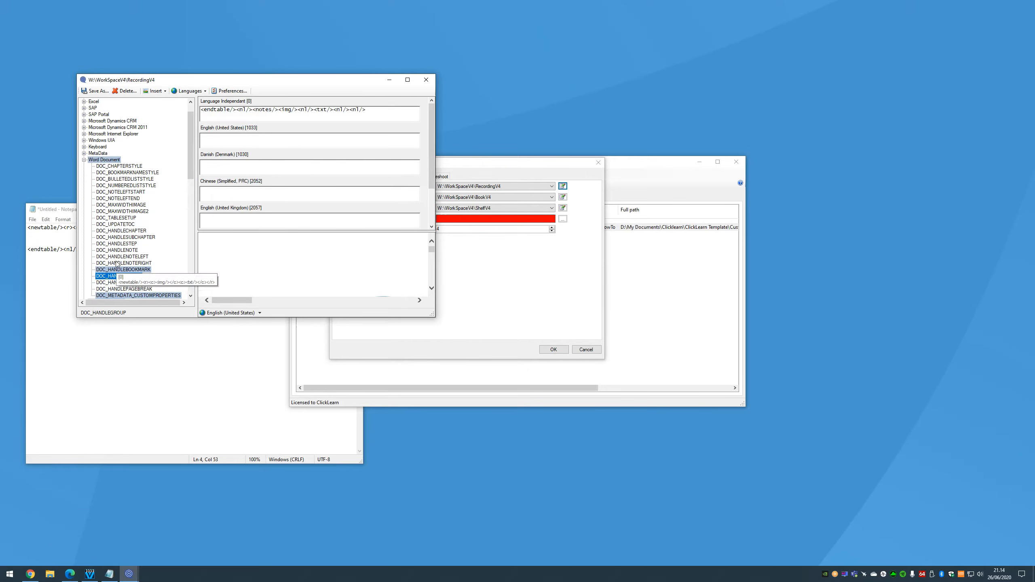
Step: Replace the language-independent code of DOC_HANDLEGROUP with the copied <newtable/> line, save the template as RecordingV4 and apply the preferences
{"action": "left_click_drag", "start_coordinate": [391, 118], "coordinate": [168, 115]}
{"action": "key", "text": "ctrl+v"}
{"action": "left_click", "coordinate": [426, 80]}
{"action": "left_click", "coordinate": [523, 310]}
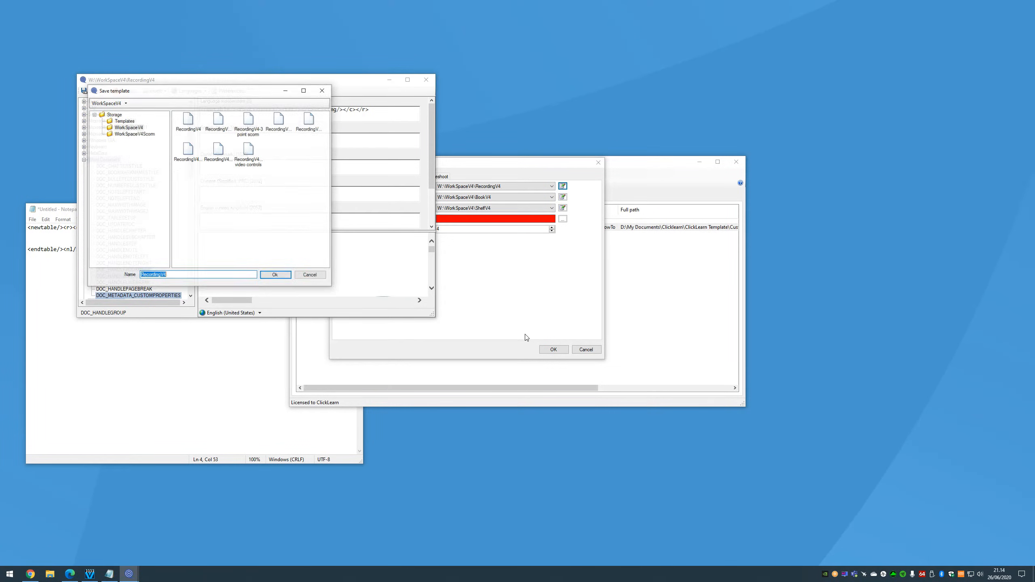
{"action": "left_click", "coordinate": [306, 276]}
{"action": "left_click", "coordinate": [553, 349]}
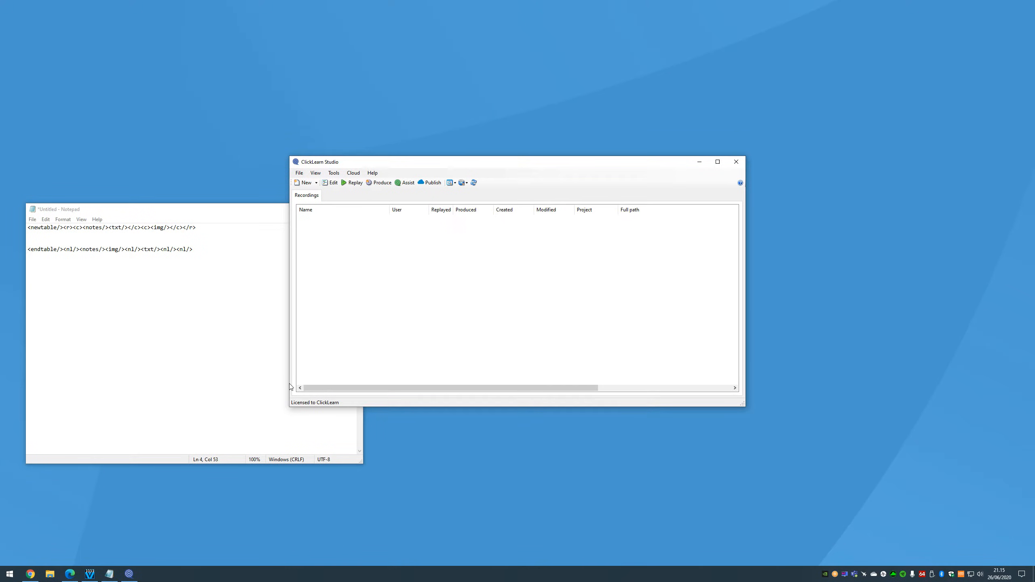
Step: Produce the recording How to change production file formats in English (United States) and view its Word document
{"action": "left_click", "coordinate": [383, 184]}
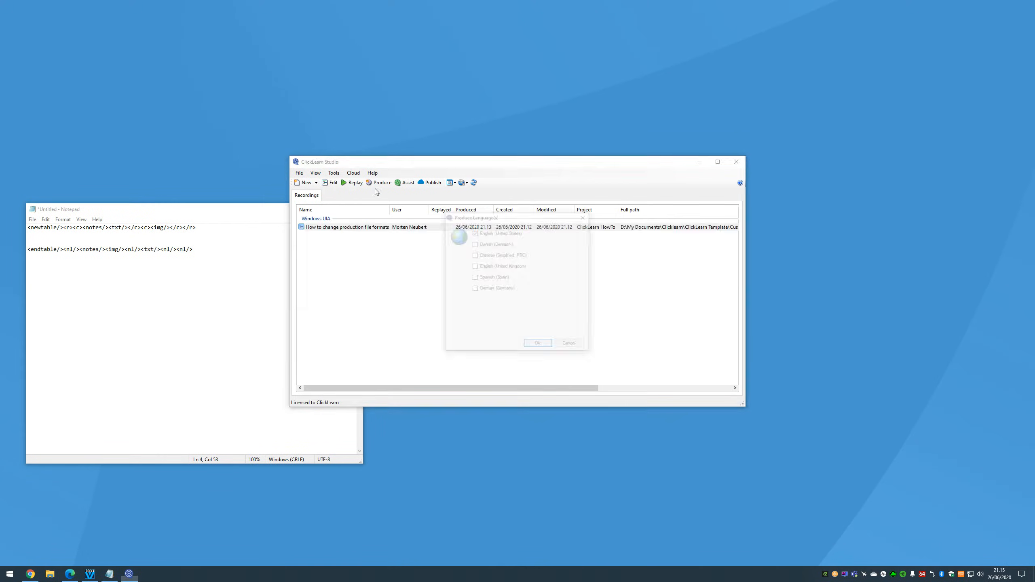
{"action": "left_click", "coordinate": [528, 346]}
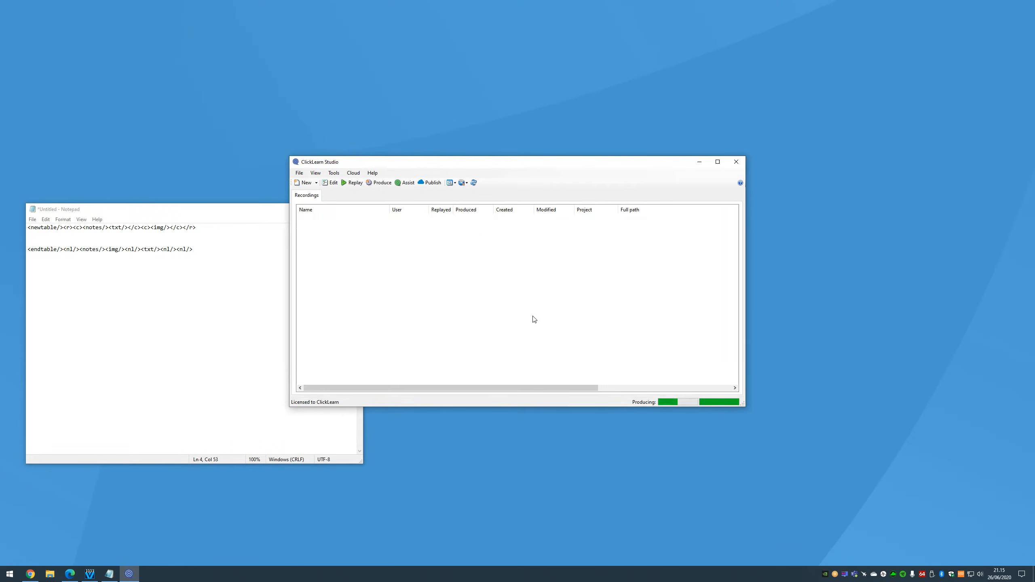
{"action": "left_click", "coordinate": [534, 310]}
{"action": "left_click", "coordinate": [316, 173]}
{"action": "left_click", "coordinate": [338, 191]}
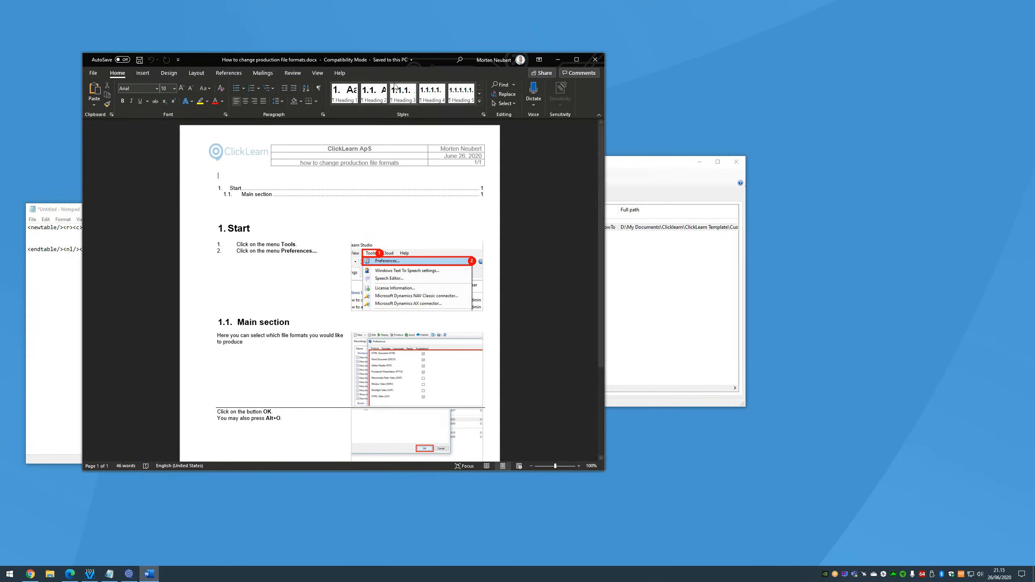
Step: Move and enlarge the Word window, and show the Styles list enlarged beside the document text
{"action": "left_click_drag", "start_coordinate": [428, 61], "coordinate": [438, 71]}
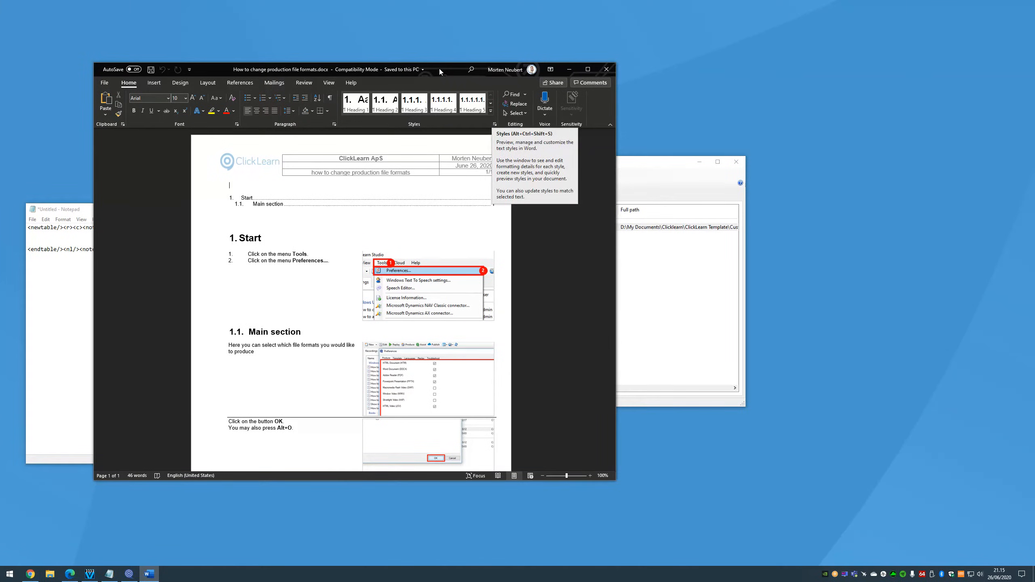
{"action": "left_click_drag", "start_coordinate": [439, 68], "coordinate": [443, 30]}
{"action": "left_click_drag", "start_coordinate": [618, 444], "coordinate": [733, 506]}
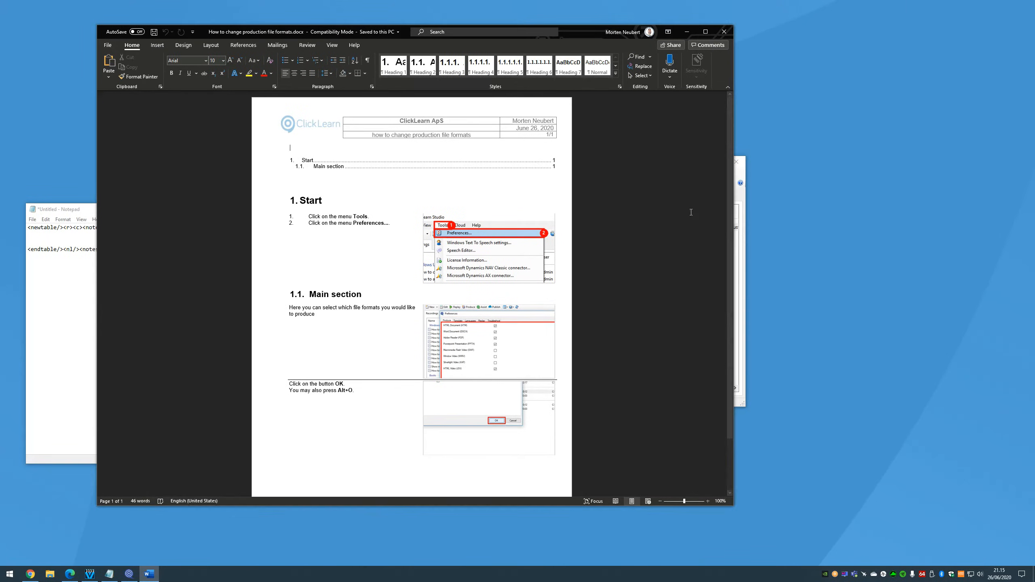
{"action": "left_click", "coordinate": [620, 86]}
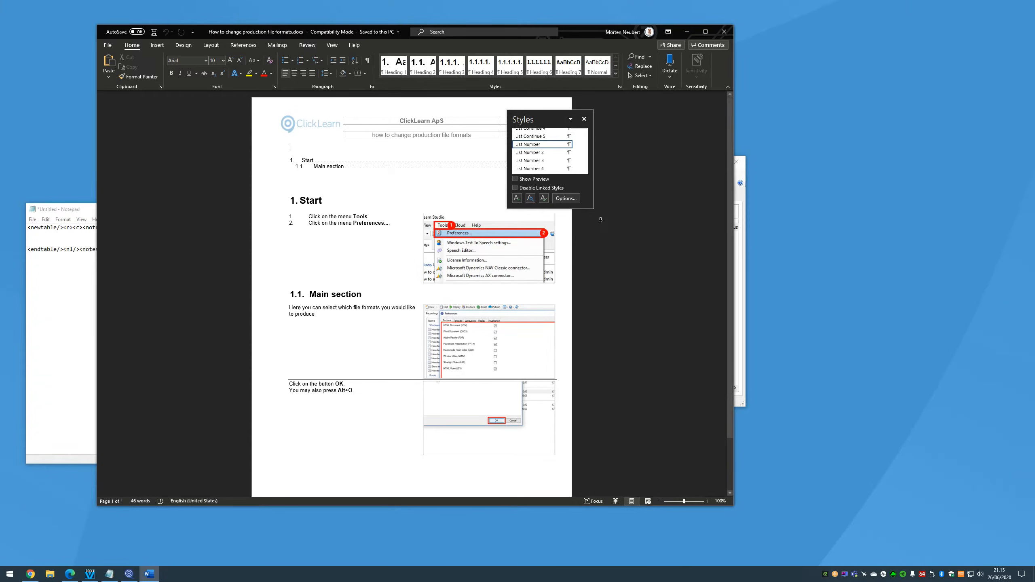
{"action": "left_click_drag", "start_coordinate": [593, 209], "coordinate": [722, 355]}
{"action": "mouse_move", "coordinate": [608, 119]}
{"action": "left_mouse_down"}
{"action": "mouse_move", "coordinate": [705, 127]}
{"action": "mouse_move", "coordinate": [569, 155]}
{"action": "mouse_move", "coordinate": [541, 173]}
{"action": "mouse_move", "coordinate": [559, 145]}
{"action": "mouse_move", "coordinate": [612, 124]}
{"action": "left_mouse_up"}
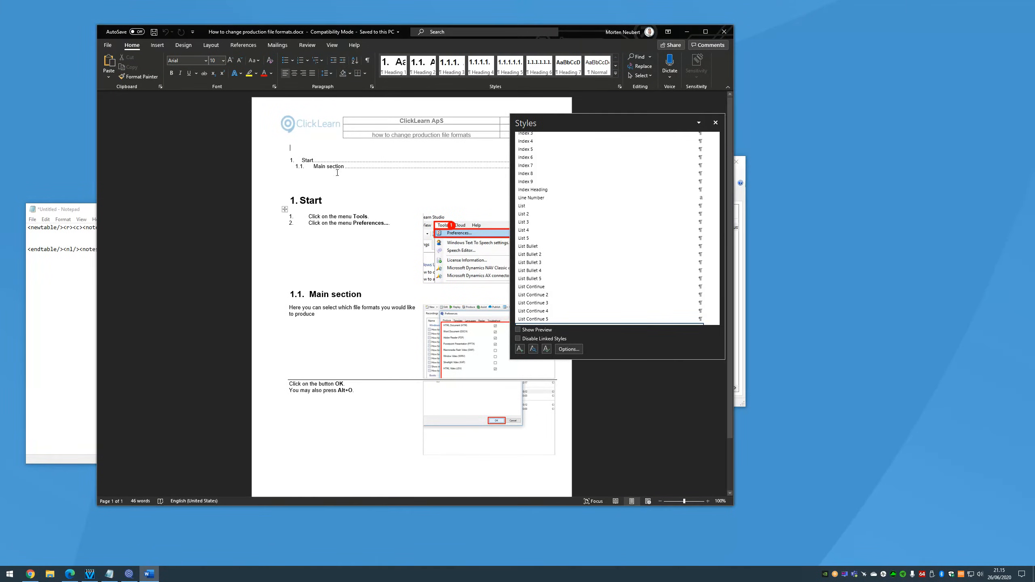
Step: Examine which styles the note text, section headings, numbered steps, ungrouped step text and table of contents use
{"action": "left_click", "coordinate": [313, 312]}
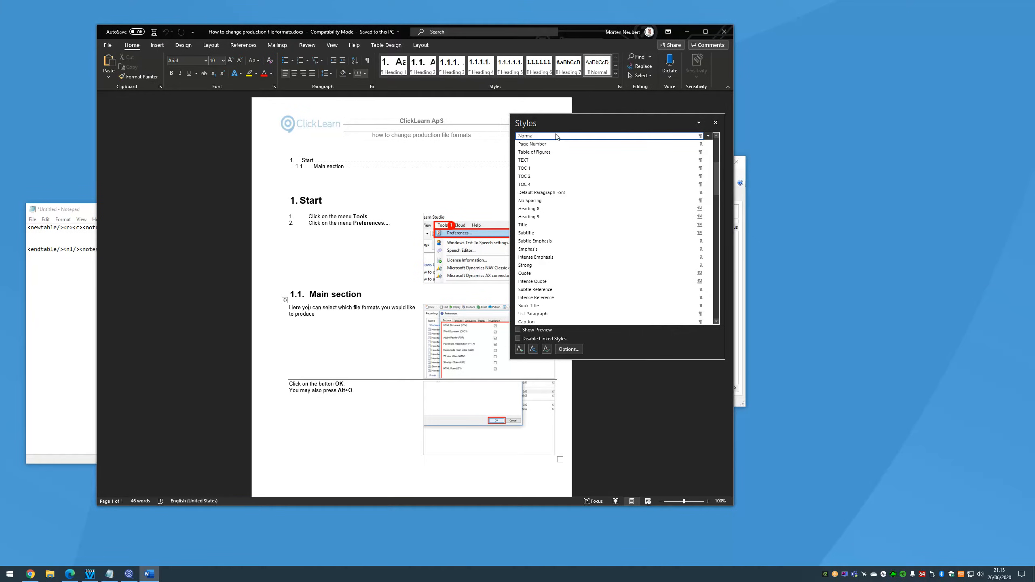
{"action": "left_click", "coordinate": [324, 295]}
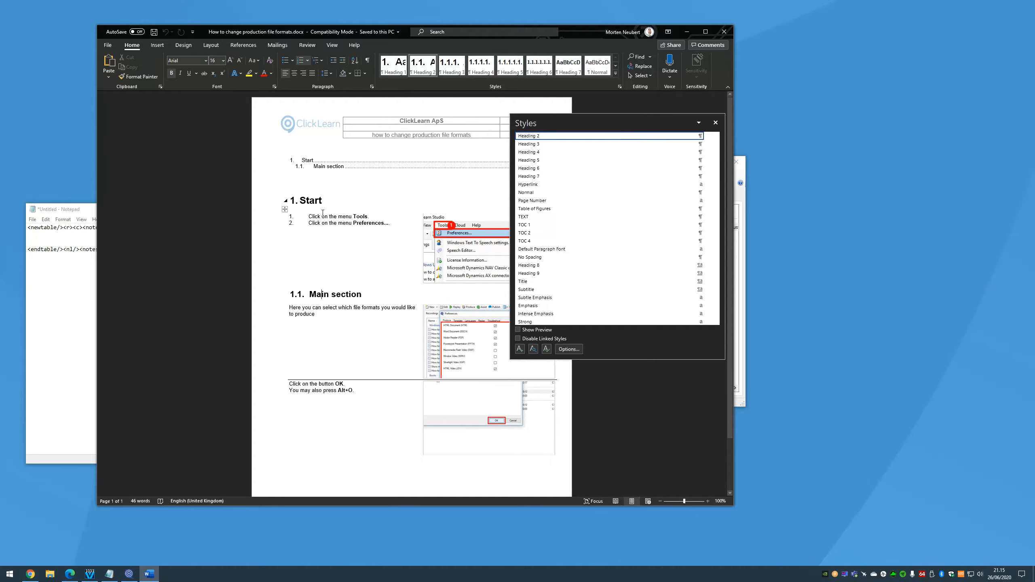
{"action": "left_click", "coordinate": [315, 203]}
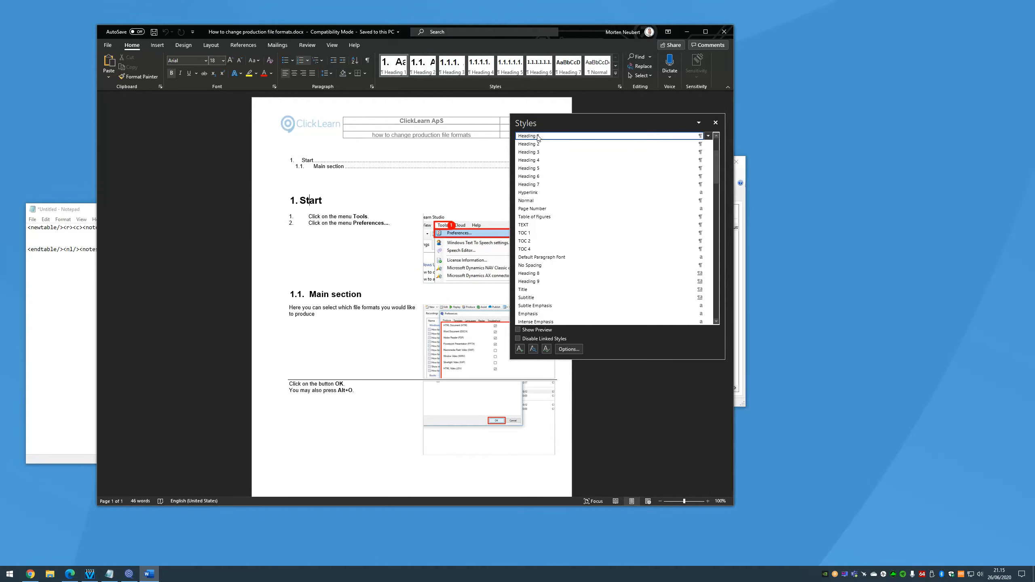
{"action": "left_click", "coordinate": [349, 220]}
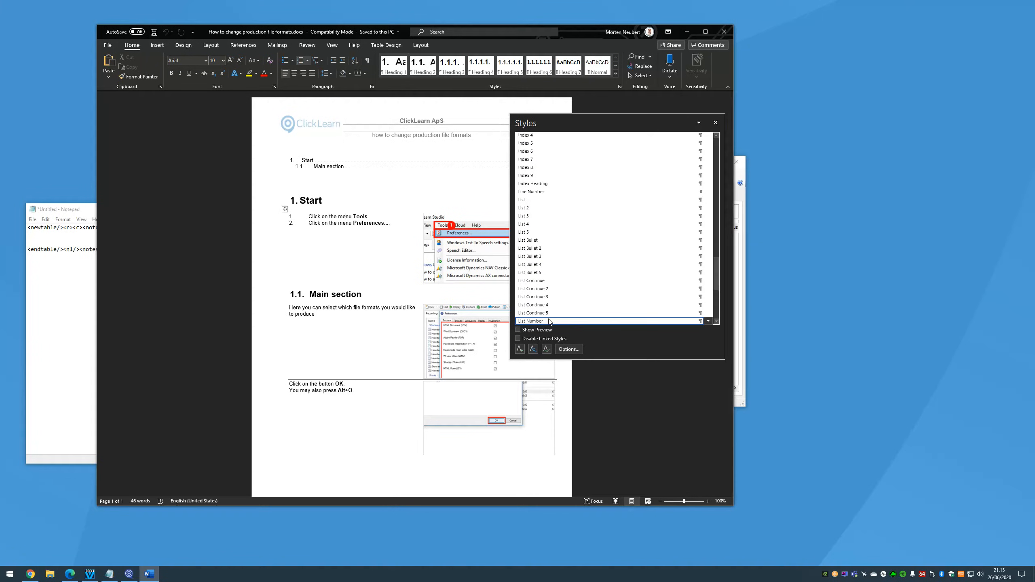
{"action": "scroll", "coordinate": [381, 371], "scroll_direction": "down", "scroll_amount": 3}
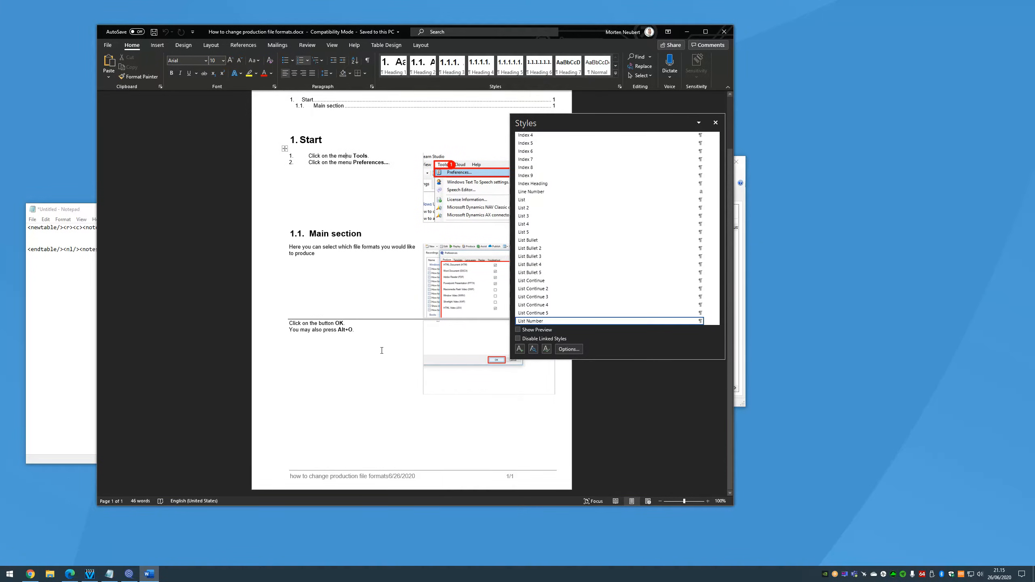
{"action": "left_click", "coordinate": [333, 331]}
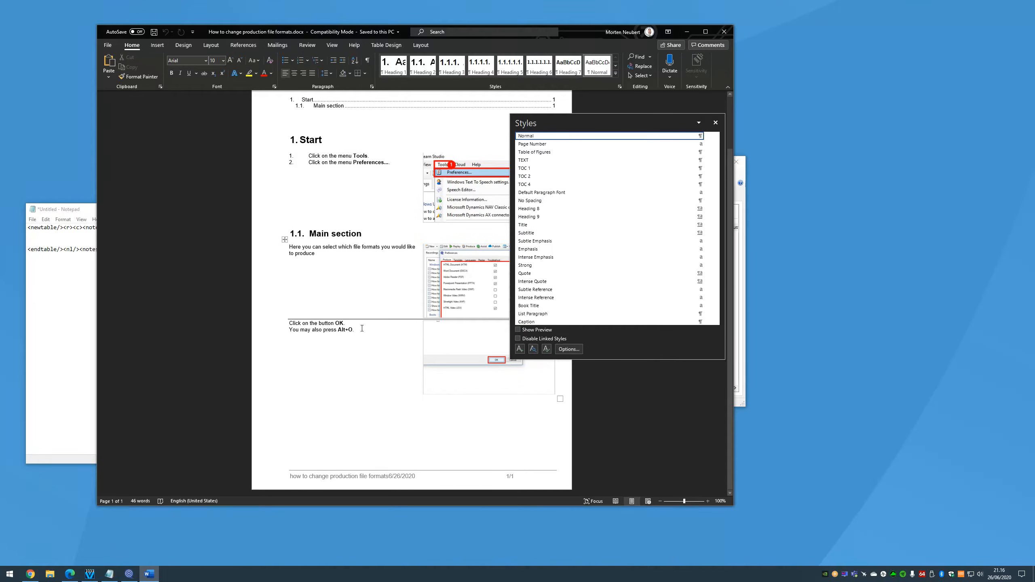
{"action": "left_click", "coordinate": [358, 157]}
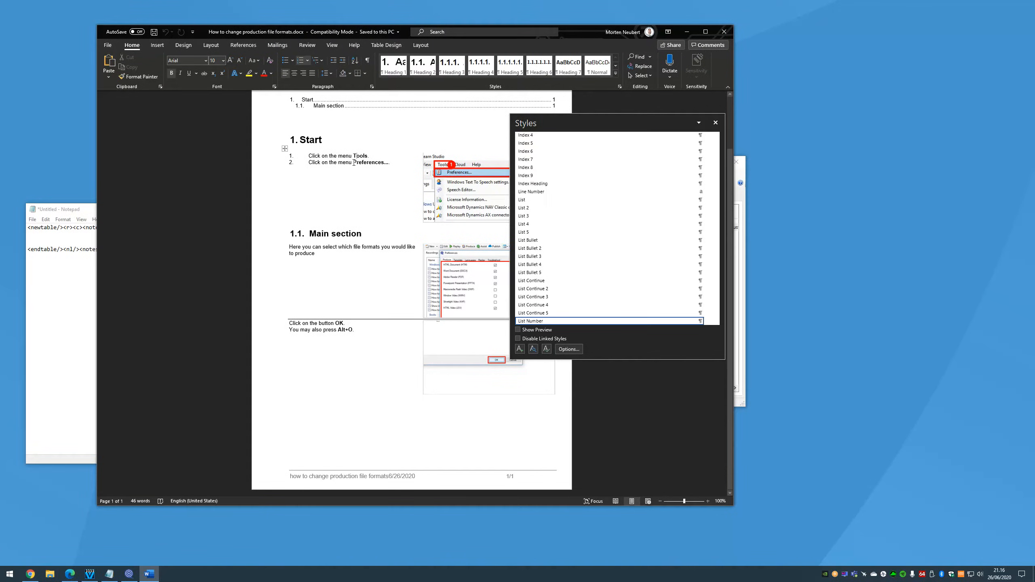
{"action": "scroll", "coordinate": [571, 269], "scroll_direction": "down", "scroll_amount": 4}
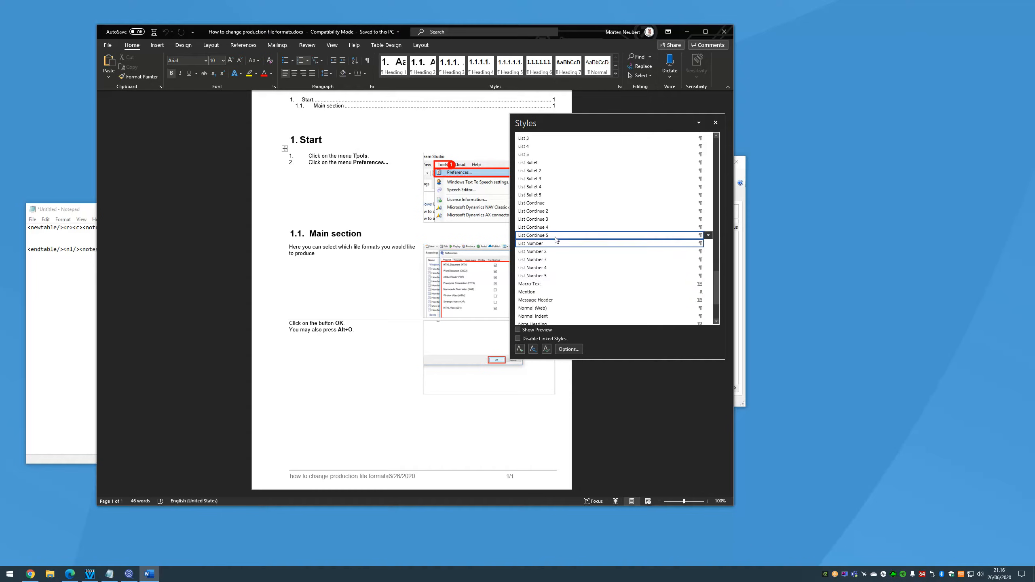
{"action": "mouse_move", "coordinate": [546, 166]}
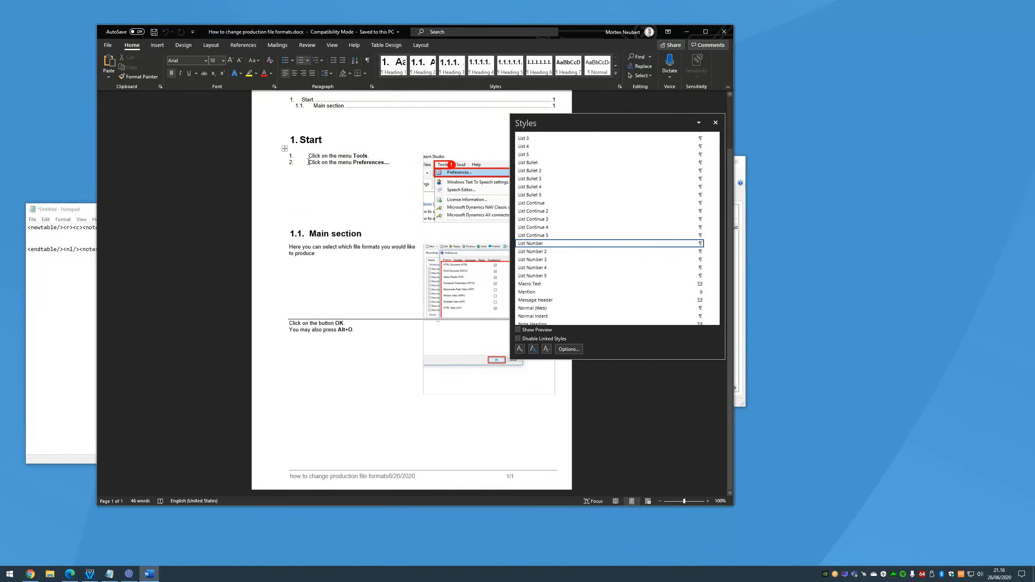
{"action": "left_click", "coordinate": [314, 104]}
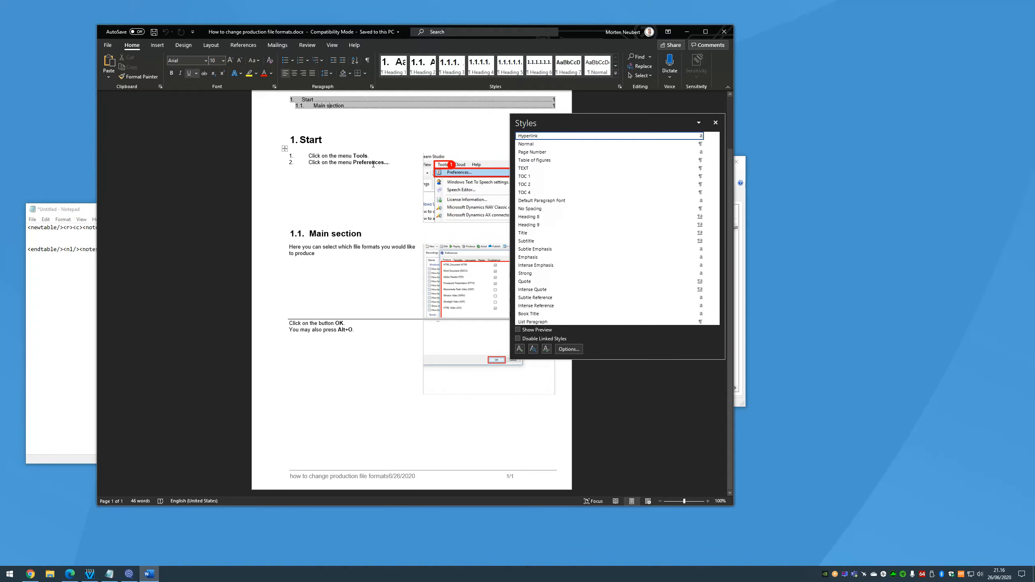
Step: Open the List Number style of the numbered steps for modification and examine its font size and numbering formats
{"action": "left_click", "coordinate": [344, 158]}
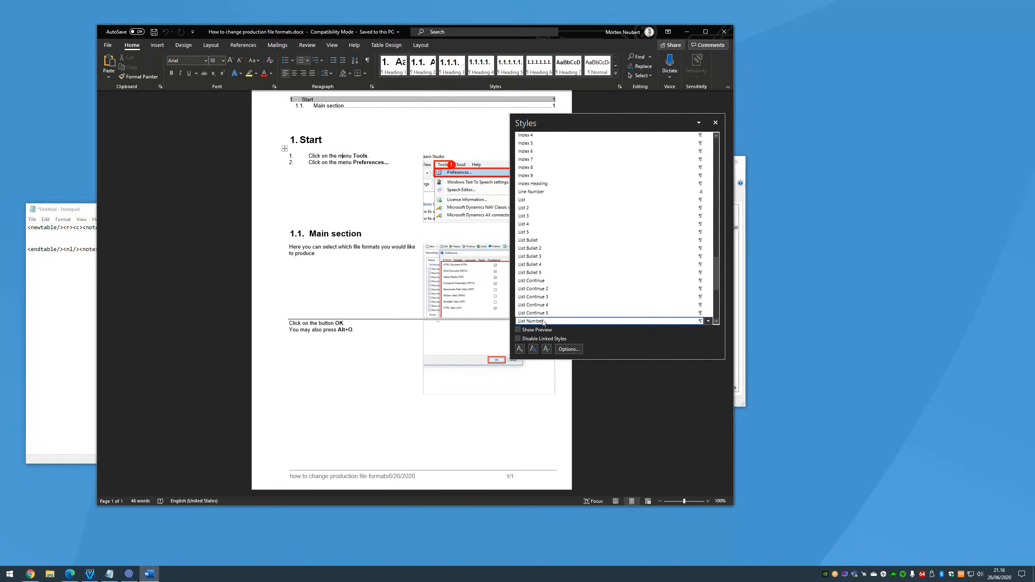
{"action": "left_click", "coordinate": [708, 322]}
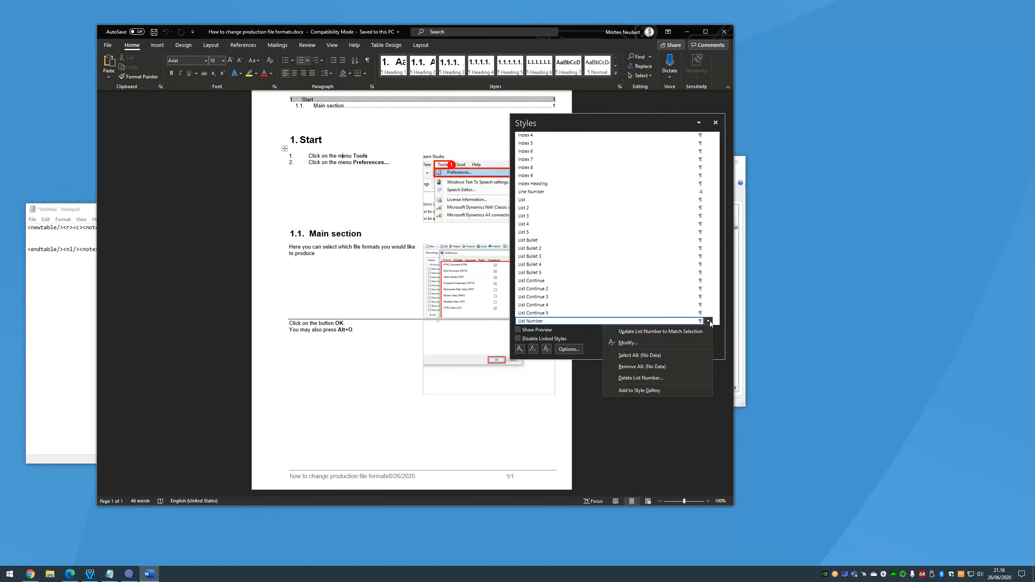
{"action": "left_click", "coordinate": [686, 344]}
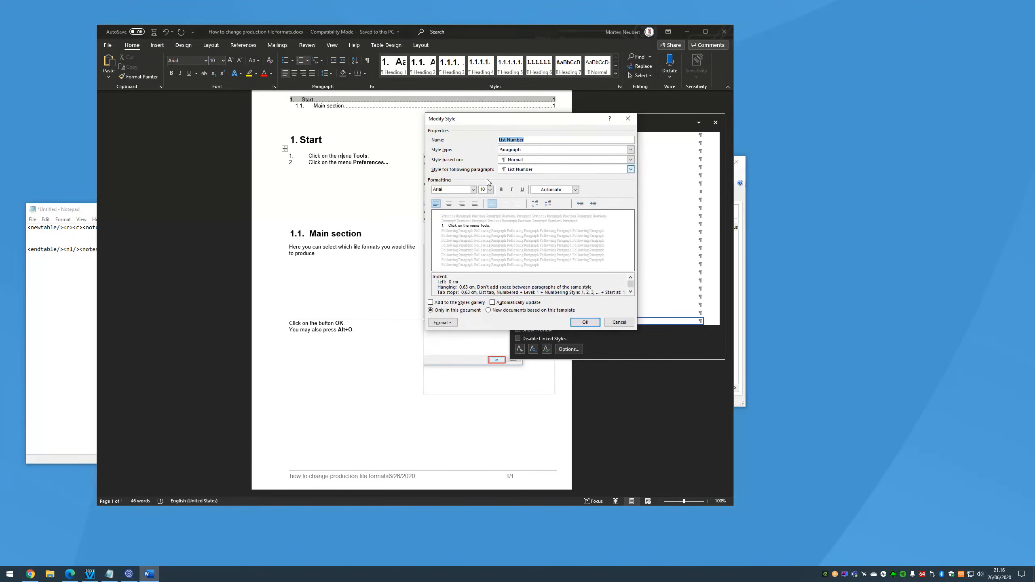
{"action": "left_click", "coordinate": [490, 190]}
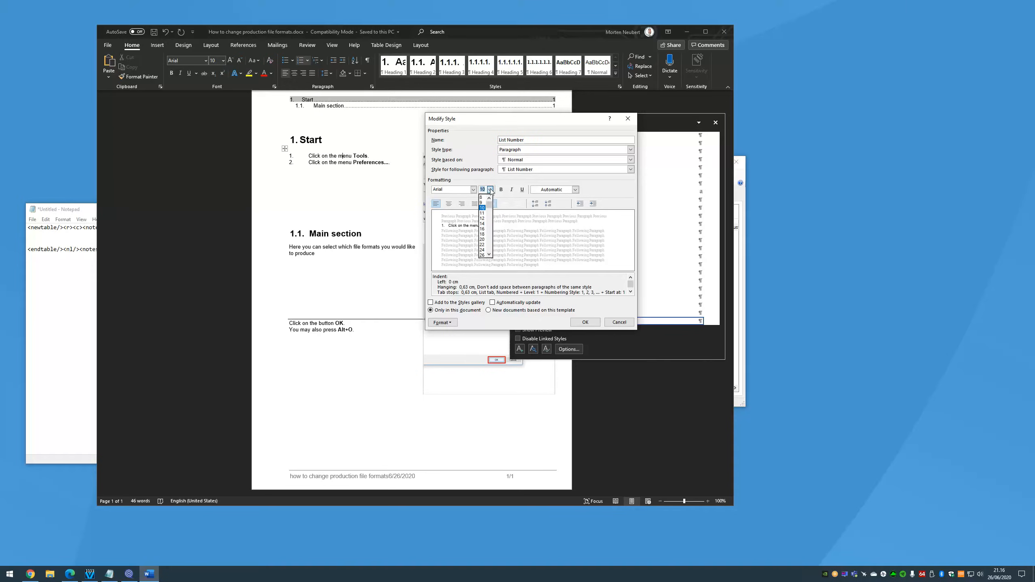
{"action": "left_click", "coordinate": [490, 189]}
{"action": "left_click", "coordinate": [446, 323]}
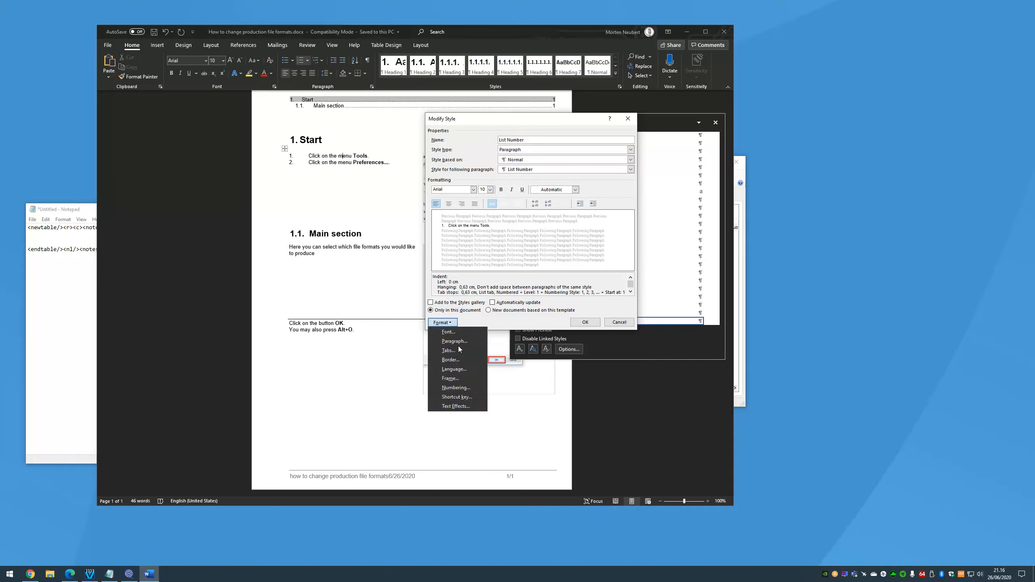
{"action": "left_click", "coordinate": [456, 387]}
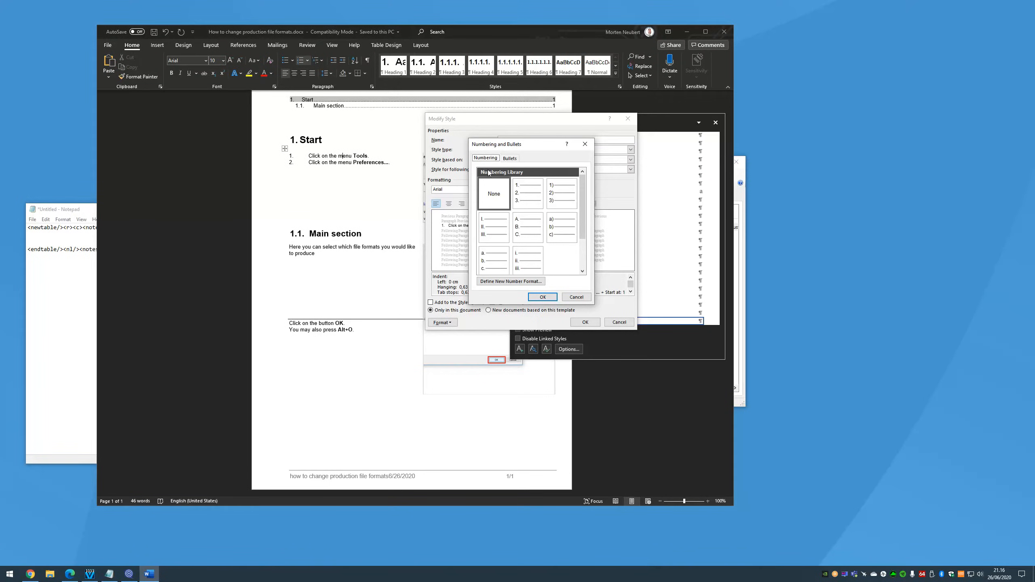
{"action": "left_click", "coordinate": [510, 158]}
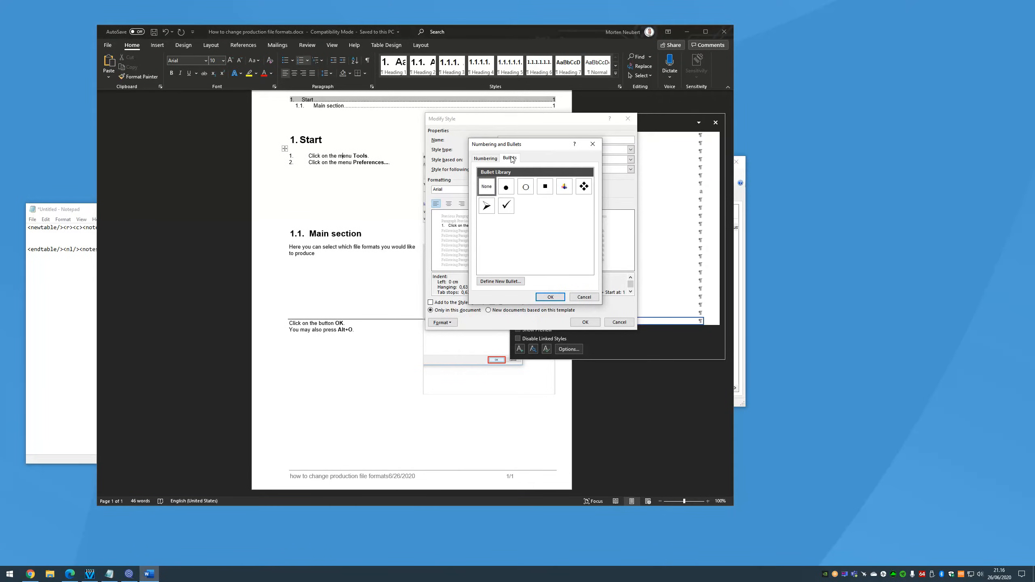
{"action": "left_click", "coordinate": [489, 158]}
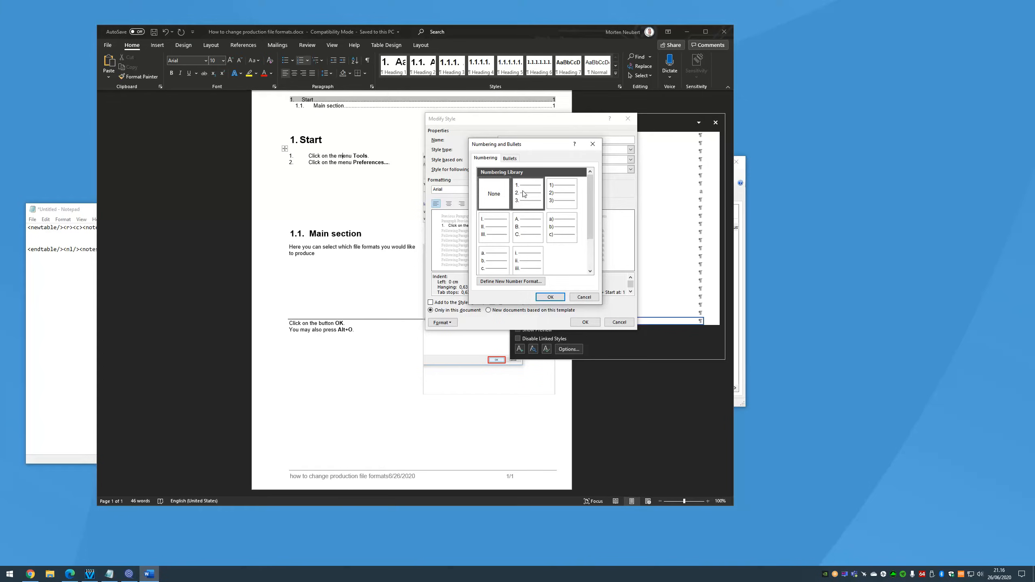
{"action": "left_click", "coordinate": [525, 261]}
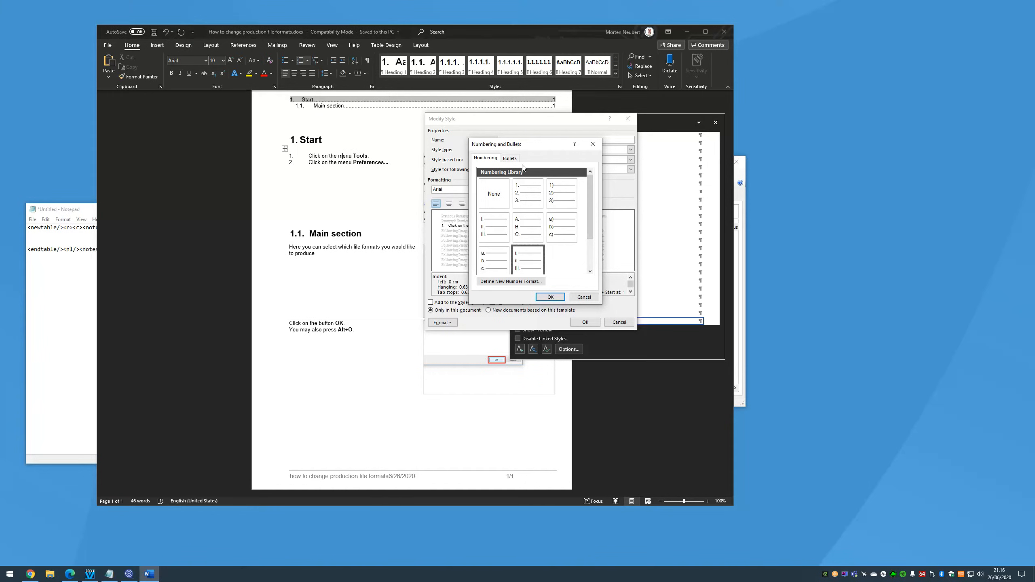
Step: Examine the bullet library and new bullet options for the List Number style, and leave the style without saving
{"action": "left_click", "coordinate": [510, 158]}
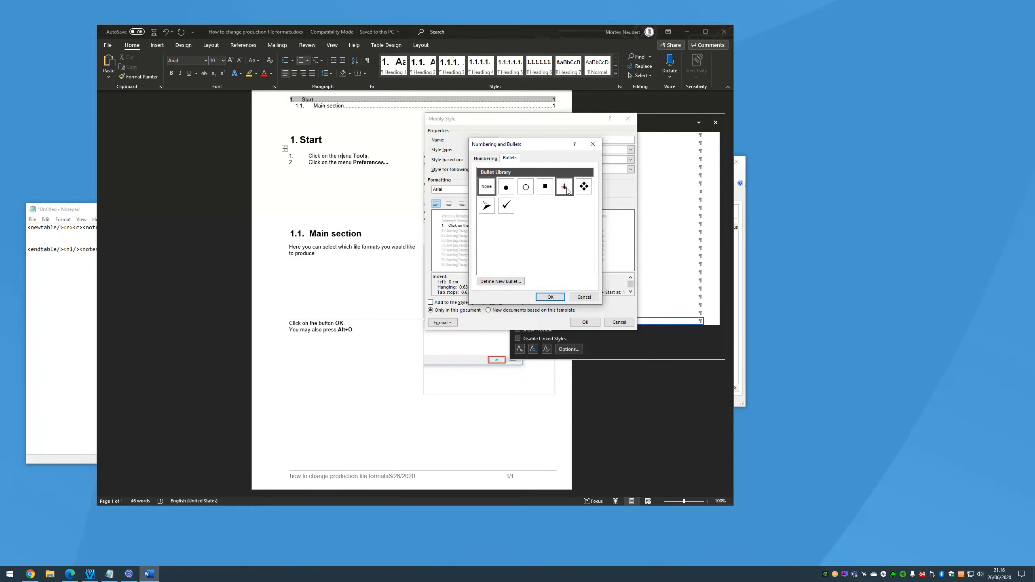
{"action": "left_click", "coordinate": [502, 282]}
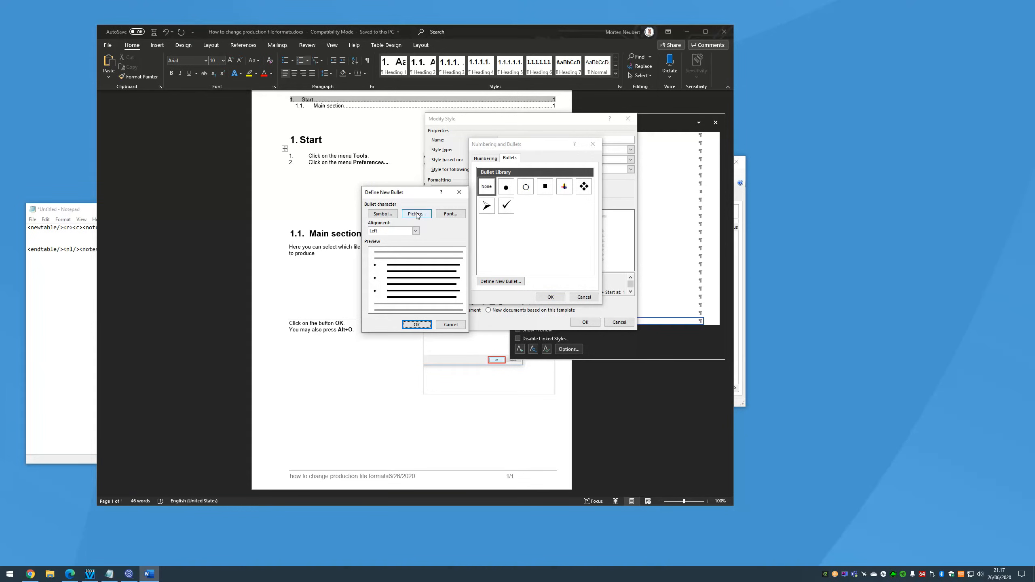
{"action": "left_click", "coordinate": [451, 325]}
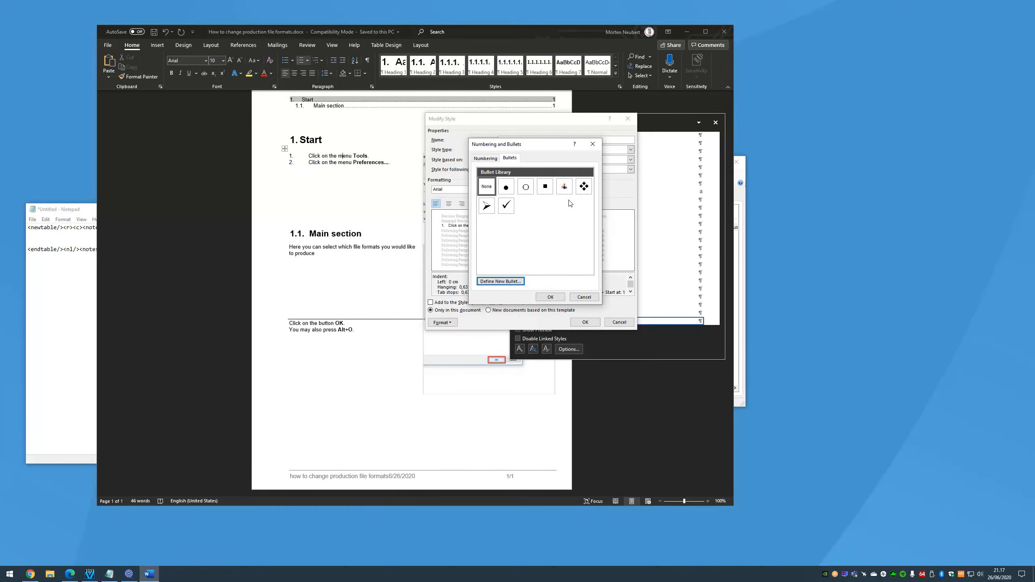
{"action": "left_click", "coordinate": [584, 296]}
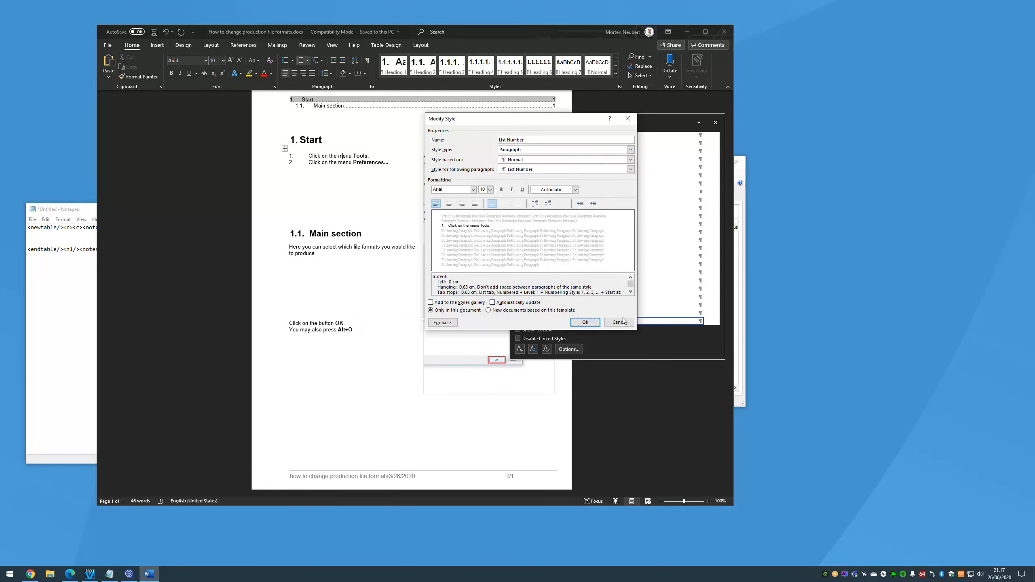
{"action": "left_click", "coordinate": [623, 322]}
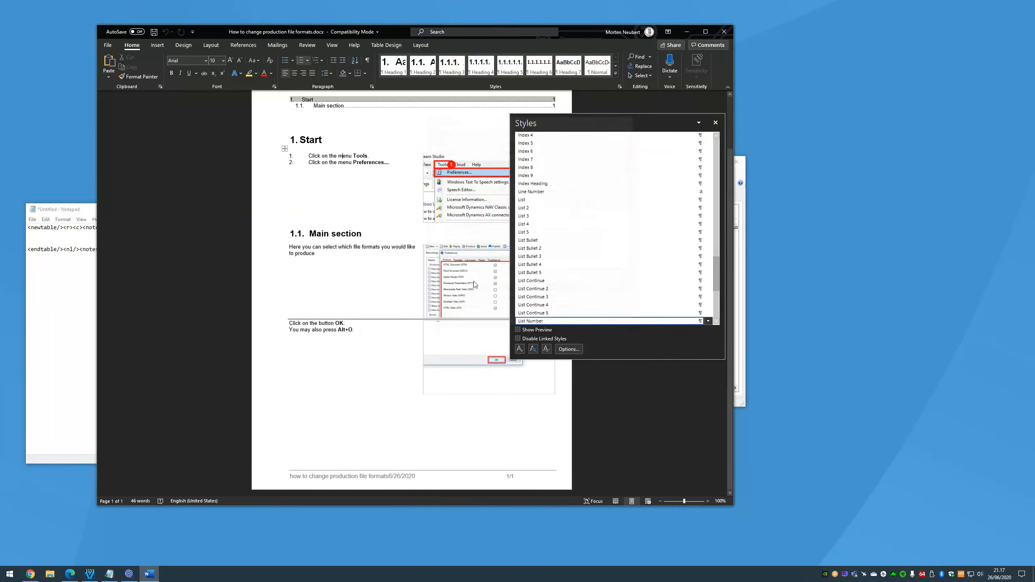
Step: Set the font of the Normal style to AdLib WGL4 BT and close the Styles list
{"action": "left_click", "coordinate": [373, 250]}
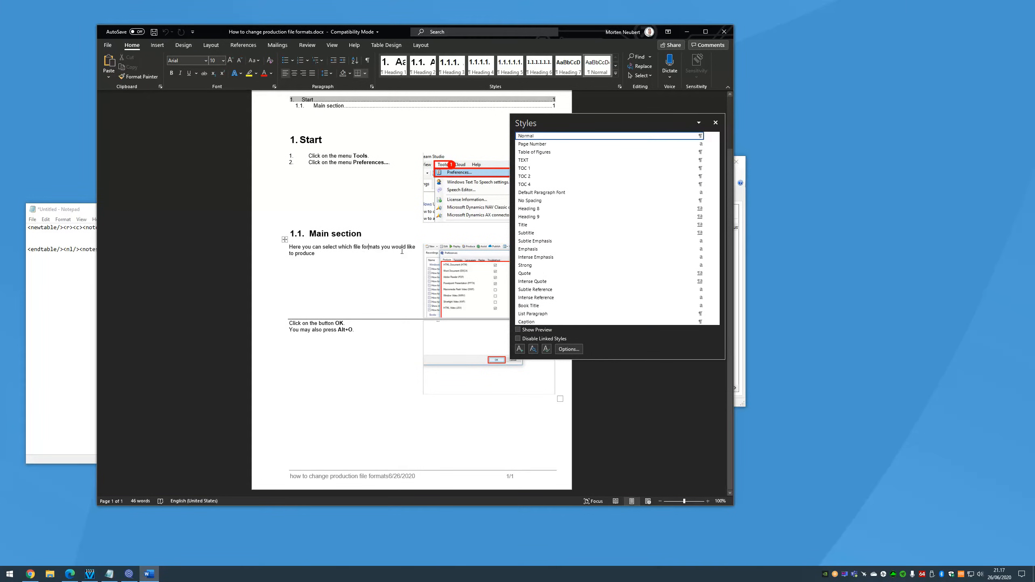
{"action": "left_click", "coordinate": [709, 137]}
{"action": "left_click", "coordinate": [696, 159]}
{"action": "left_click", "coordinate": [470, 191]}
{"action": "left_click", "coordinate": [473, 190]}
{"action": "left_click", "coordinate": [477, 271]}
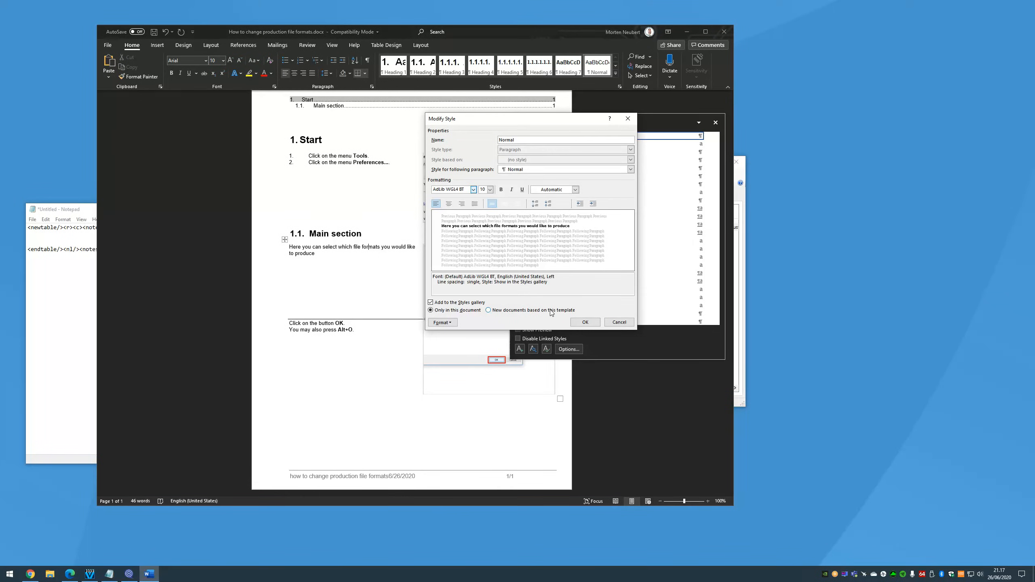
{"action": "left_click", "coordinate": [585, 323]}
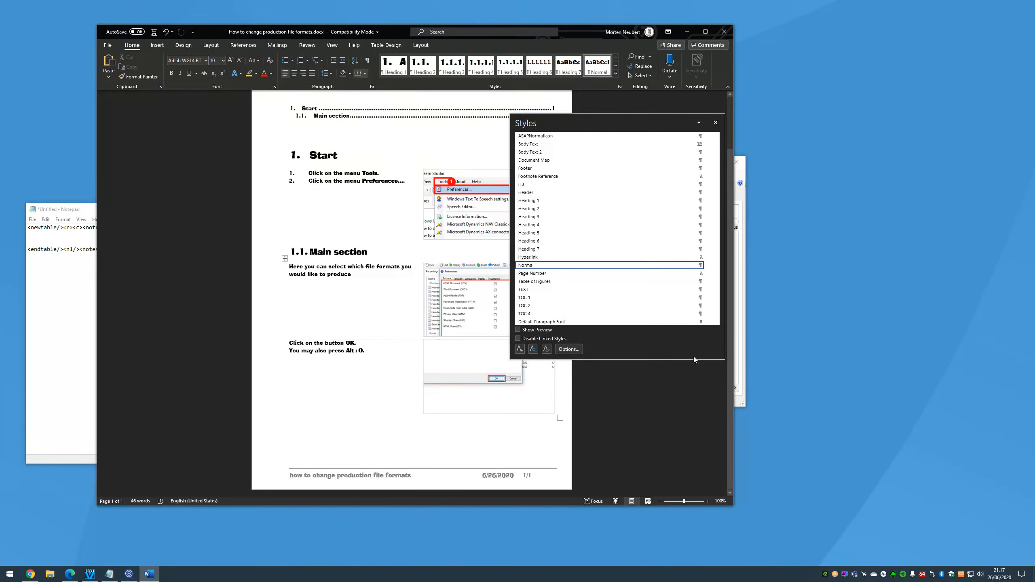
{"action": "left_click", "coordinate": [715, 122]}
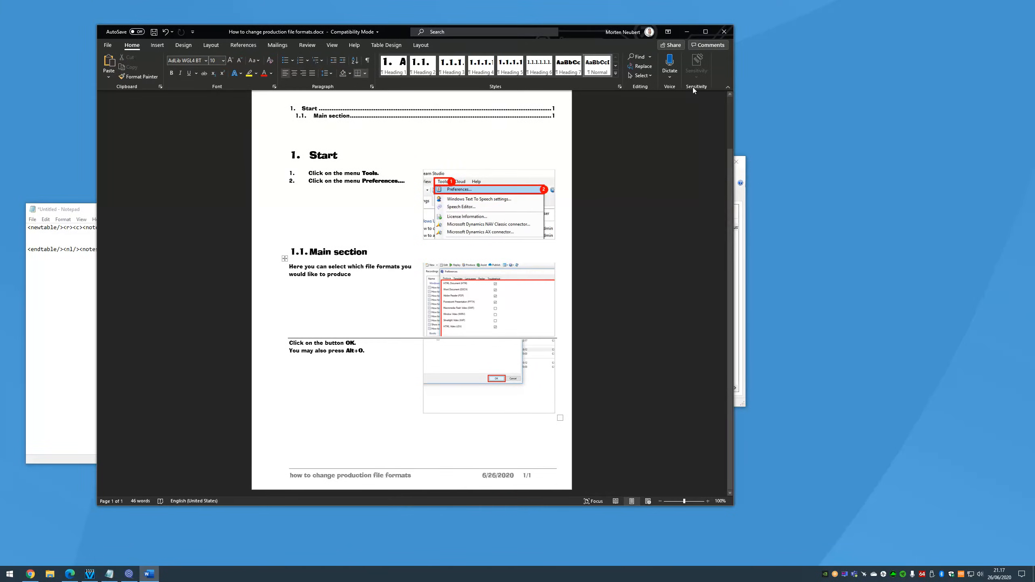
Step: Close the Word document without saving its changes and return to ClickLearn Studio
{"action": "left_click", "coordinate": [724, 32]}
{"action": "left_click", "coordinate": [531, 302]}
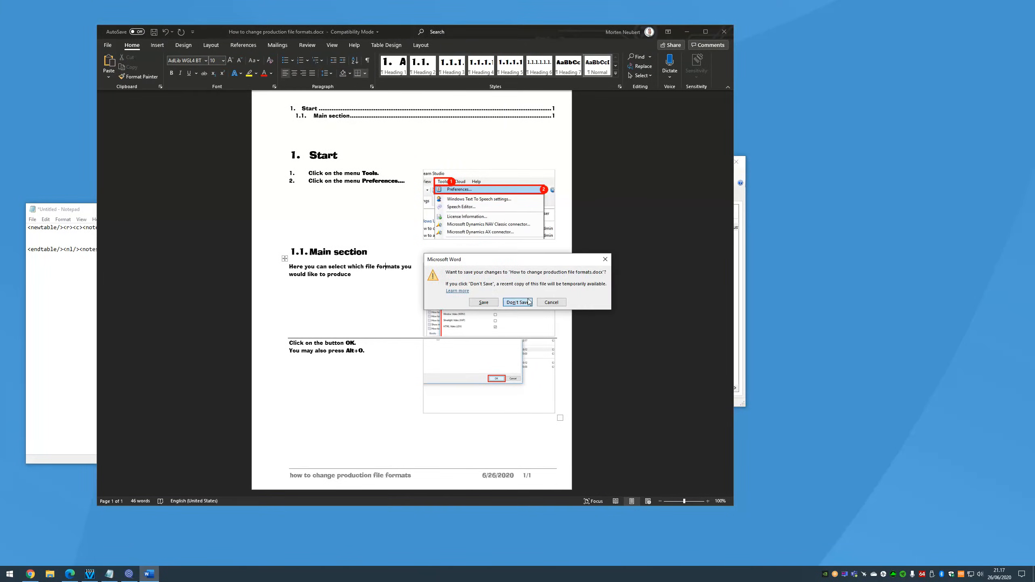
{"action": "left_click", "coordinate": [374, 279]}
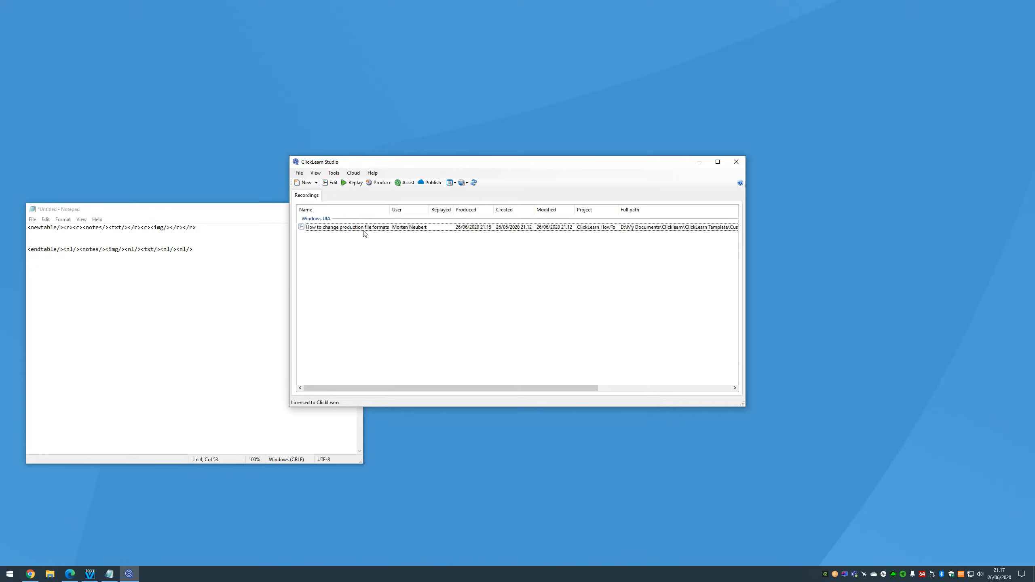
Step: Open the recording template for editing from the template settings in ClickLearn Studio's preferences
{"action": "left_click", "coordinate": [334, 173]}
{"action": "left_click", "coordinate": [342, 183]}
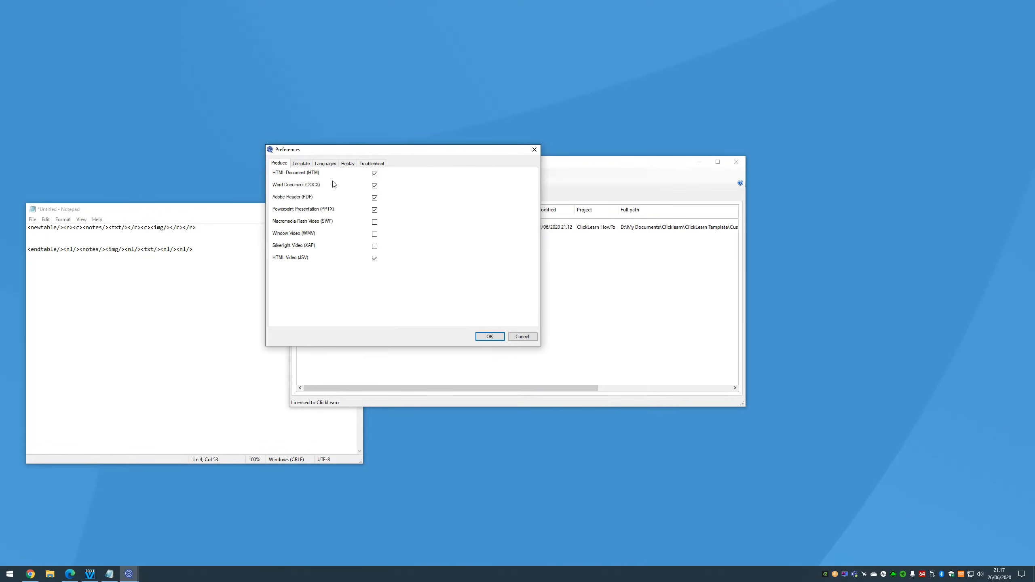
{"action": "left_click", "coordinate": [302, 163]}
{"action": "left_click", "coordinate": [499, 173]}
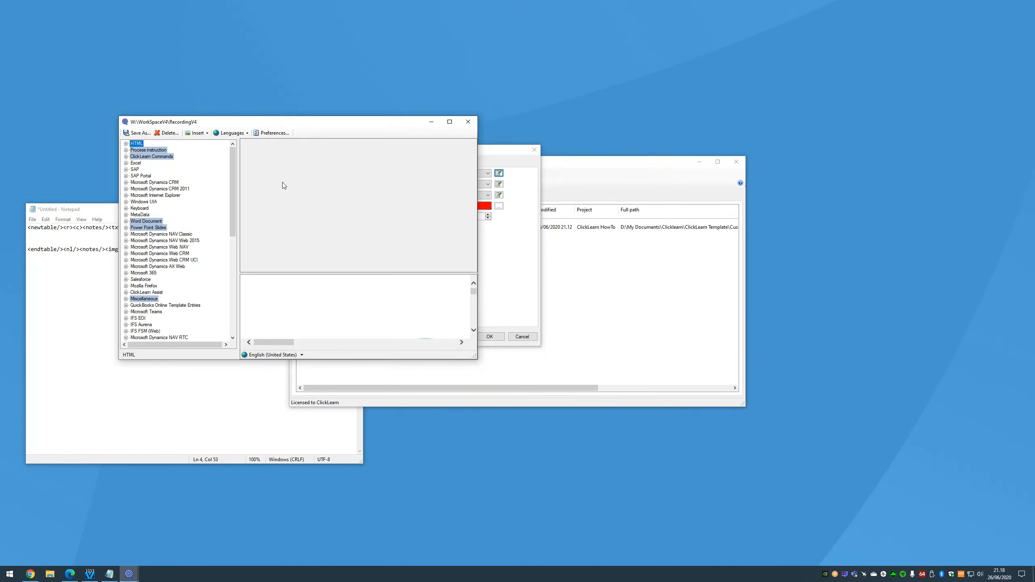
Step: Try WordTemplate.docx as the Word Template in the template's own preferences, and leave them without saving
{"action": "left_click", "coordinate": [279, 133]}
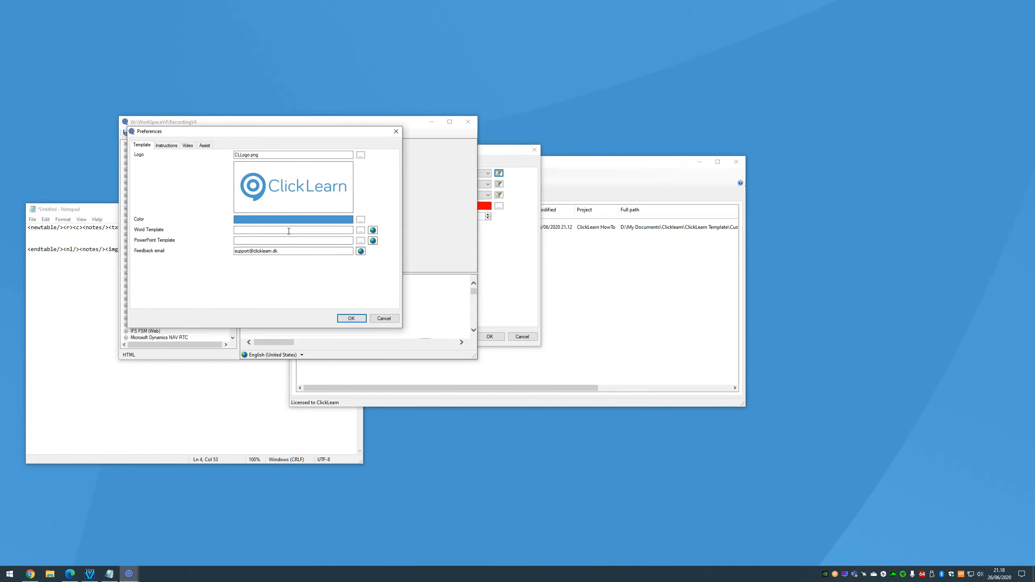
{"action": "left_click", "coordinate": [361, 231]}
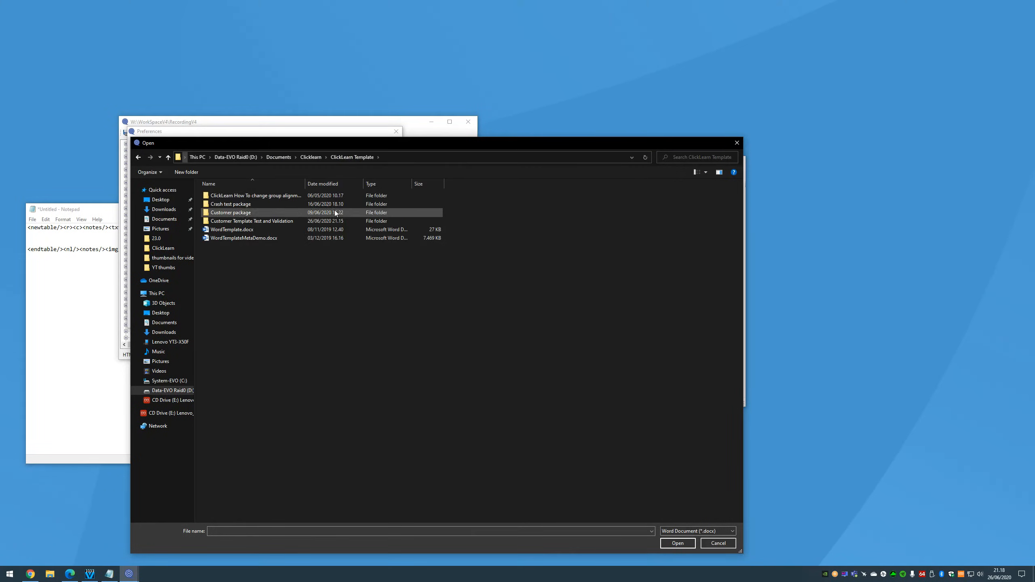
{"action": "left_click", "coordinate": [275, 231]}
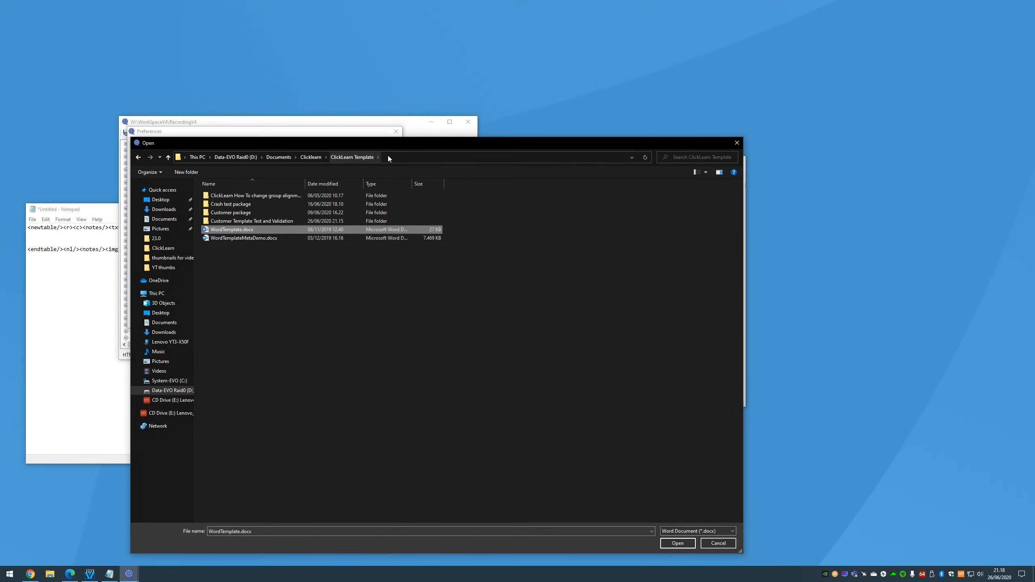
{"action": "left_click", "coordinate": [672, 545]}
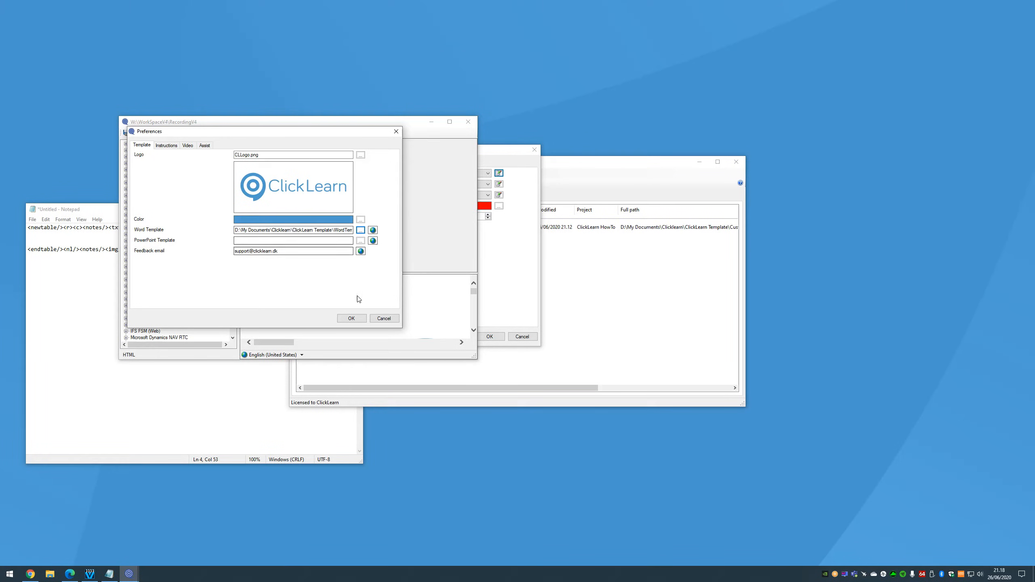
{"action": "left_click", "coordinate": [384, 318]}
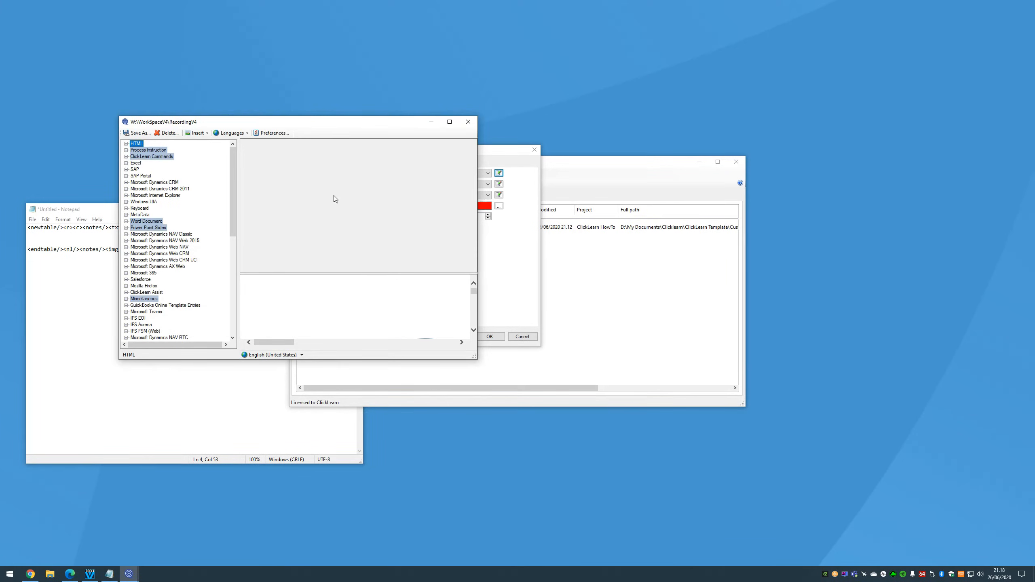
Step: Examine the DOC_CHAPTERSTYLE, DOC_BULLETEDLISTSTYLE and DOC_NUMBEREDLISTSTYLE values among the template's Word Document entries
{"action": "left_click_drag", "start_coordinate": [284, 118], "coordinate": [425, 108]}
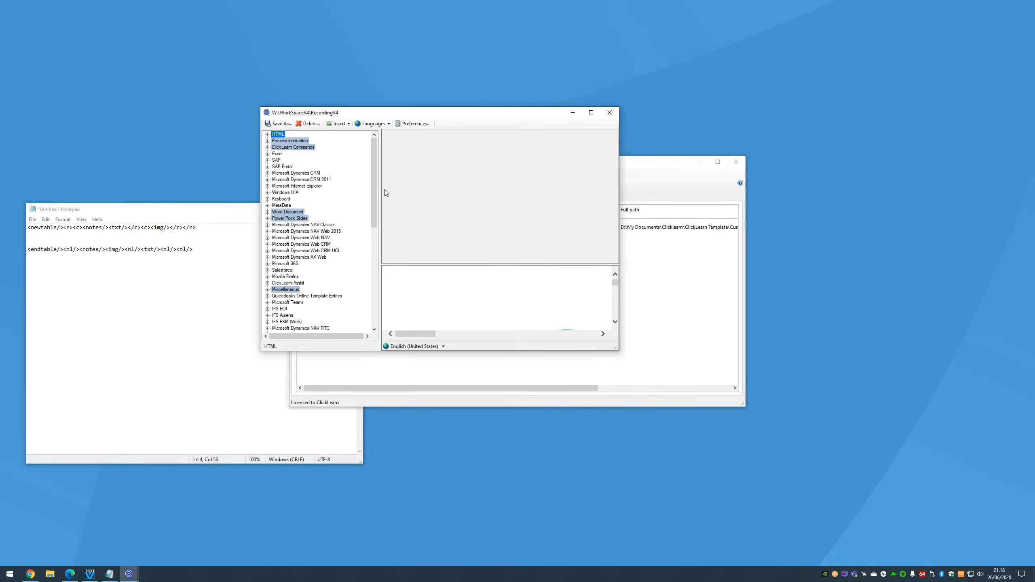
{"action": "left_click", "coordinate": [268, 212]}
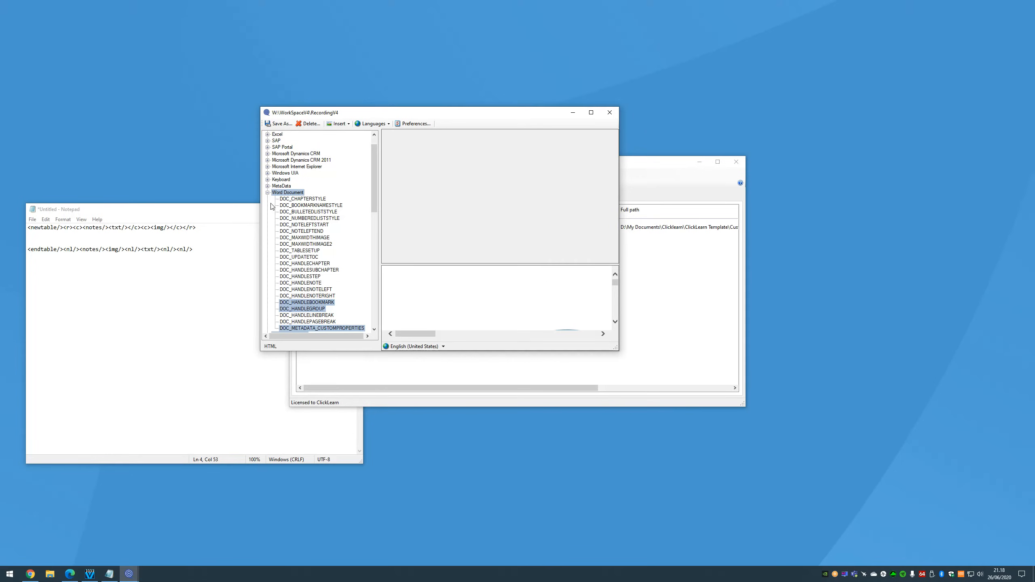
{"action": "left_click", "coordinate": [313, 200]}
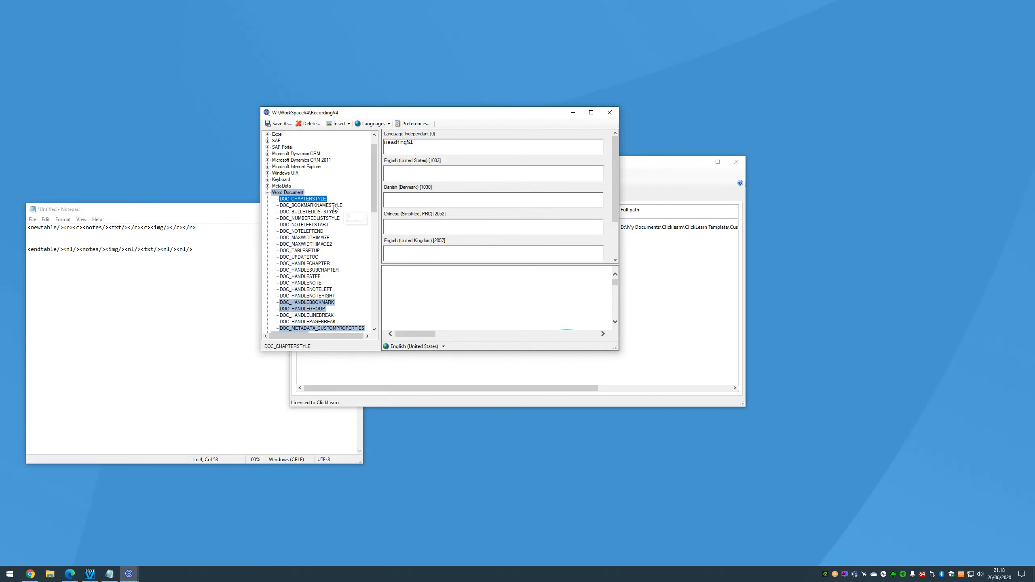
{"action": "left_click", "coordinate": [320, 212]}
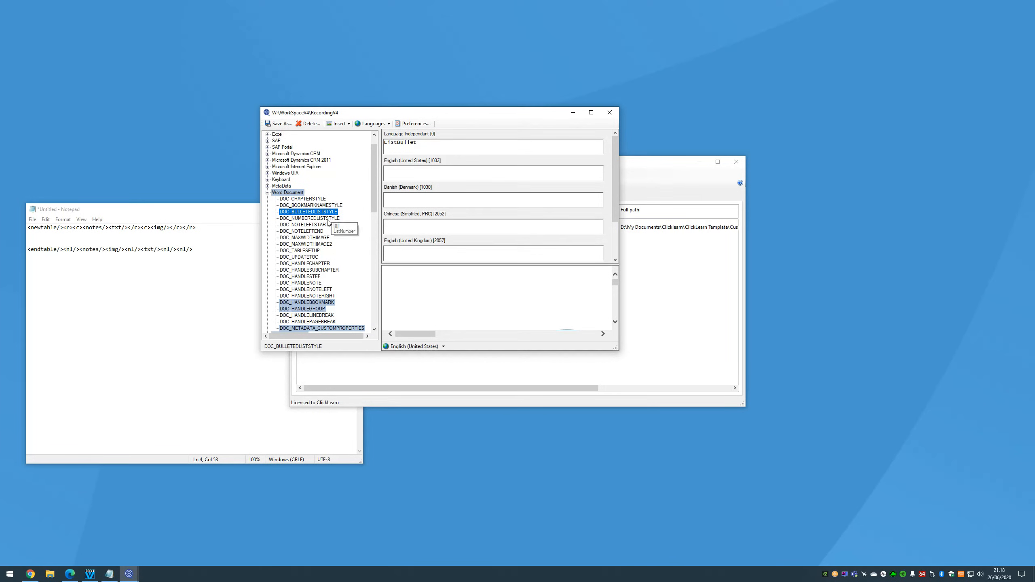
{"action": "left_click", "coordinate": [327, 220]}
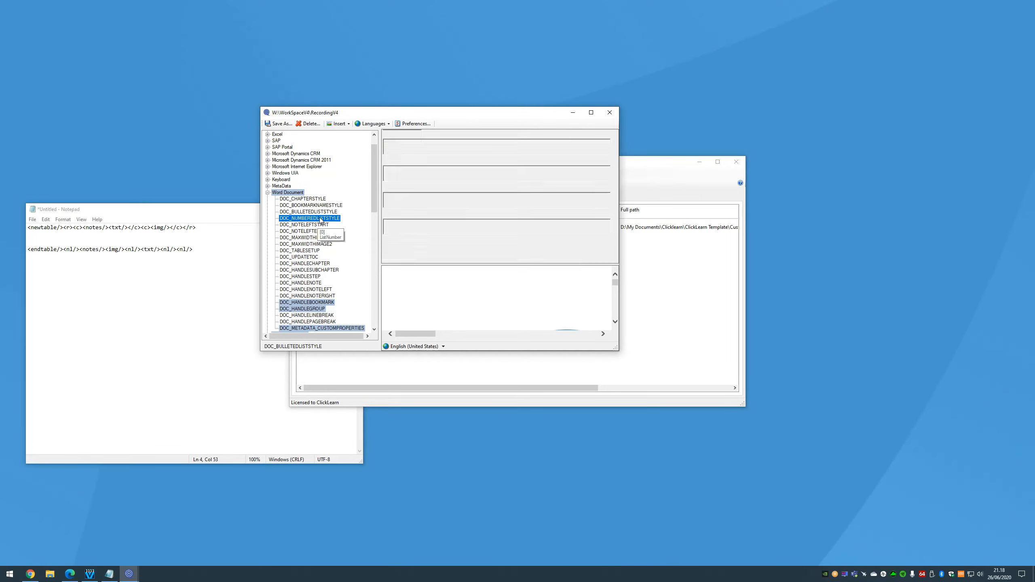
Step: Examine the border options described for DOC_TABLESETUP, and close the template editor and the preferences
{"action": "left_click", "coordinate": [311, 250]}
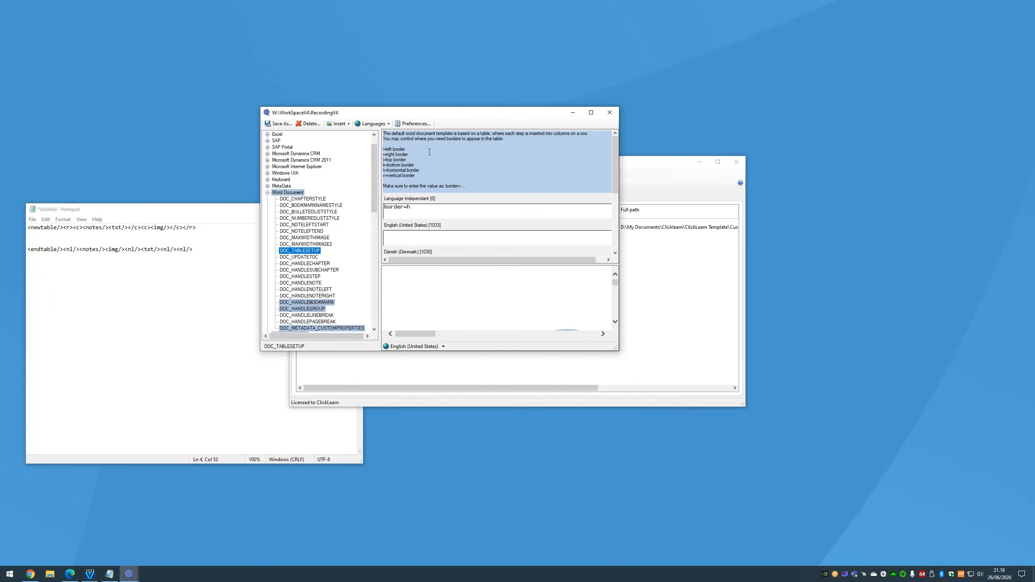
{"action": "left_click_drag", "start_coordinate": [423, 113], "coordinate": [380, 115]}
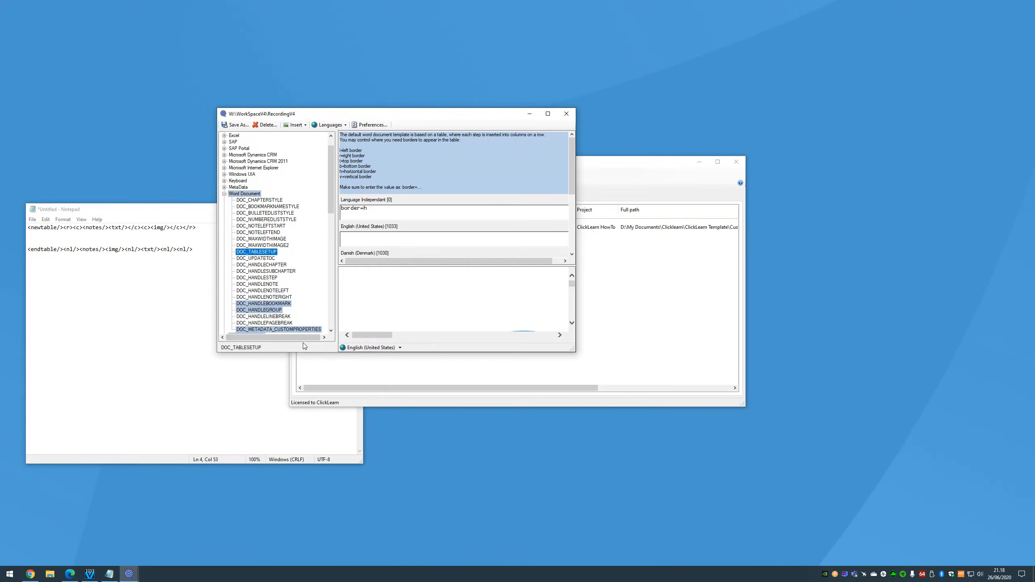
{"action": "left_click", "coordinate": [627, 258]}
{"action": "left_click", "coordinate": [566, 114]}
{"action": "left_click", "coordinate": [523, 336]}
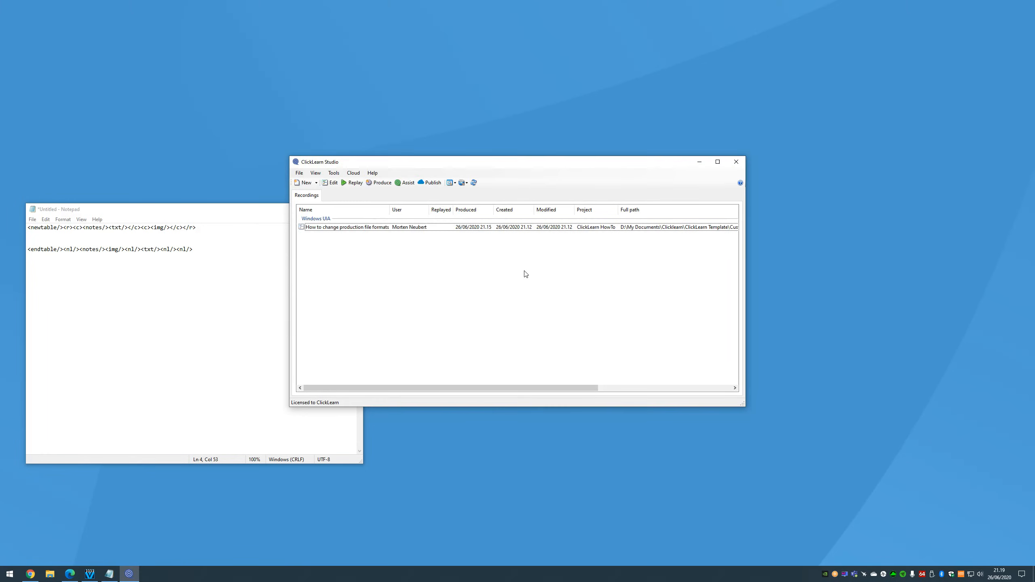
Step: View the Word document produced from the "How to change production file formats" recording and examine the border line between its steps
{"action": "left_click", "coordinate": [395, 228]}
{"action": "left_click", "coordinate": [316, 173]}
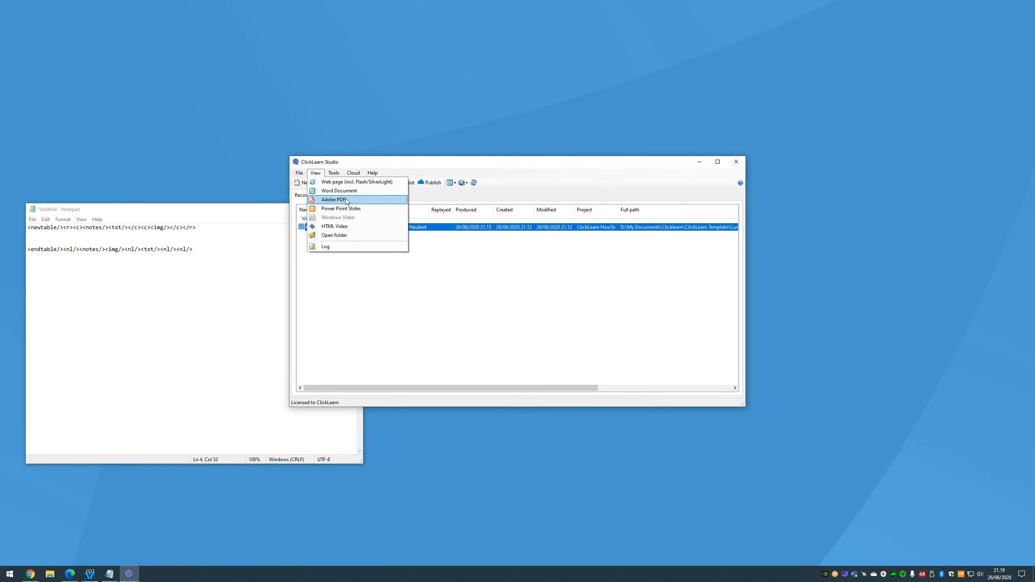
{"action": "left_click", "coordinate": [339, 191]}
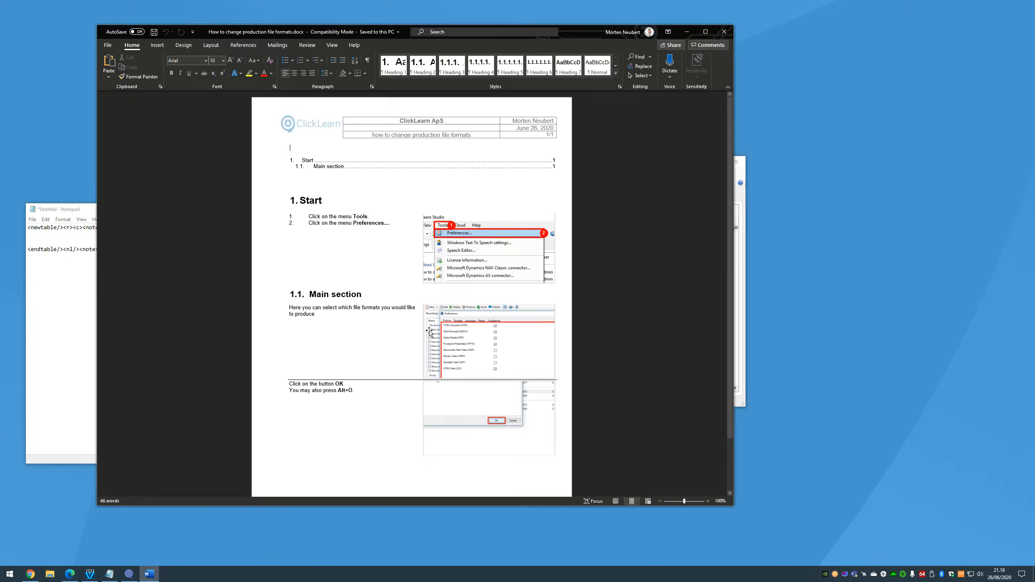
{"action": "scroll", "coordinate": [428, 330], "scroll_direction": "down", "scroll_amount": 3}
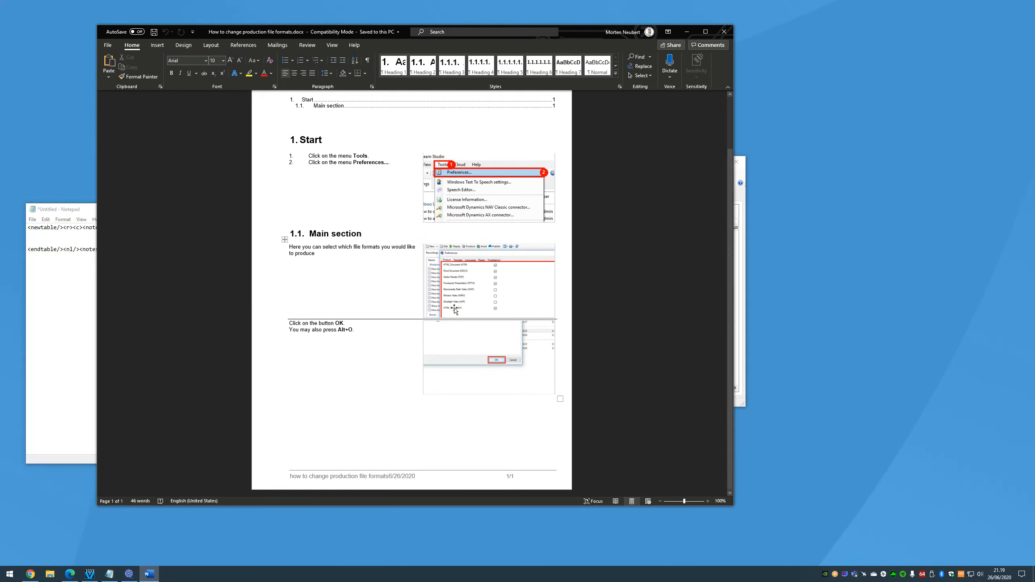
{"action": "left_click", "coordinate": [516, 350]}
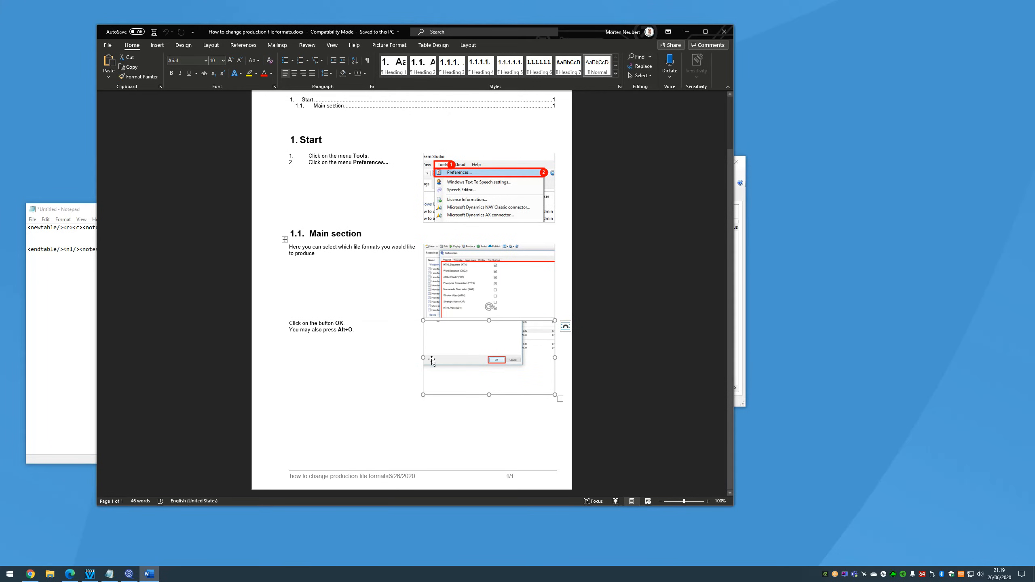
Step: Reopen the template from ClickLearn Studio's preferences and remove the horizontal border letter h from the DOC_TABLESETUP value
{"action": "left_click", "coordinate": [739, 358]}
{"action": "left_click", "coordinate": [333, 174]}
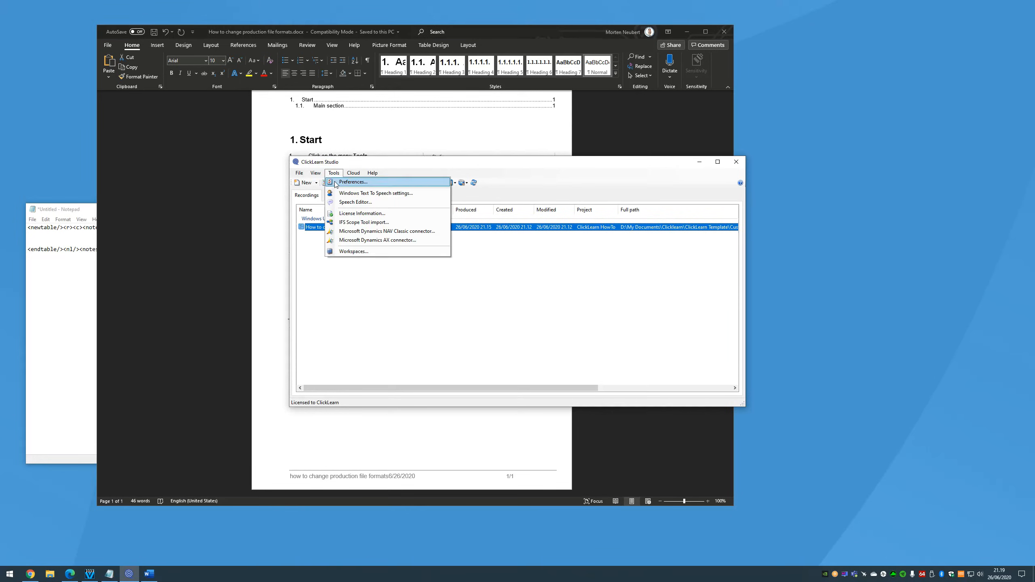
{"action": "left_click", "coordinate": [338, 182]}
{"action": "left_click", "coordinate": [178, 156]}
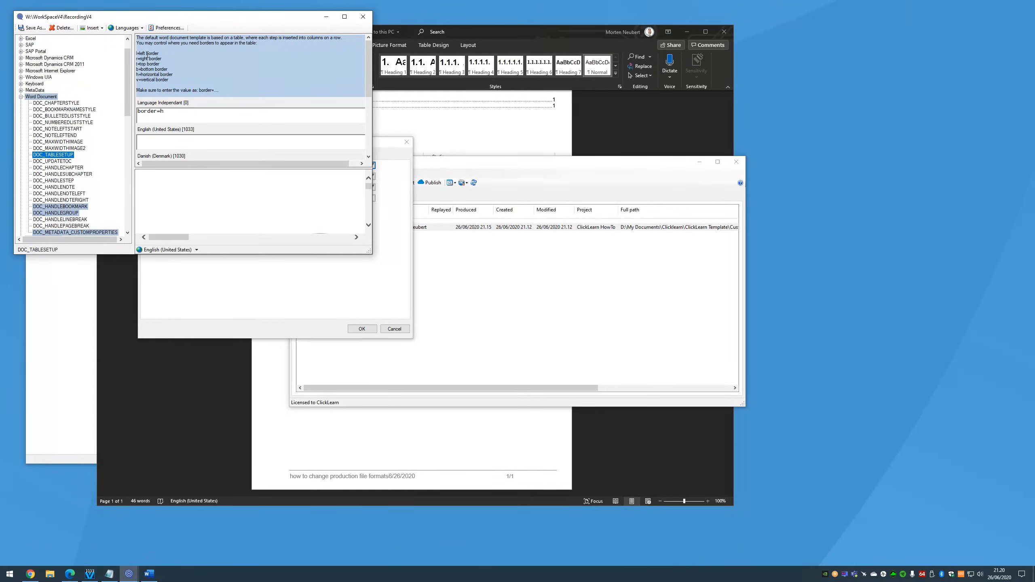
{"action": "left_click", "coordinate": [169, 115]}
{"action": "key", "text": "BackSpace"}
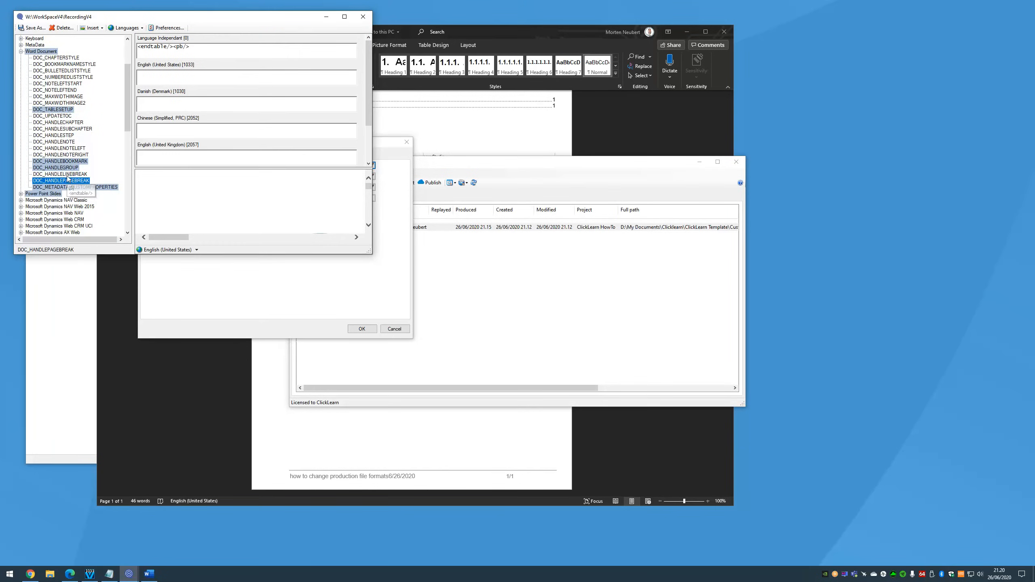
Step: Examine the layout codes of the DOC_HANDLELINEBREAK, DOC_HANDLENOTE and DOC_HANDLENOTERIGHT entries
{"action": "left_click", "coordinate": [67, 175]}
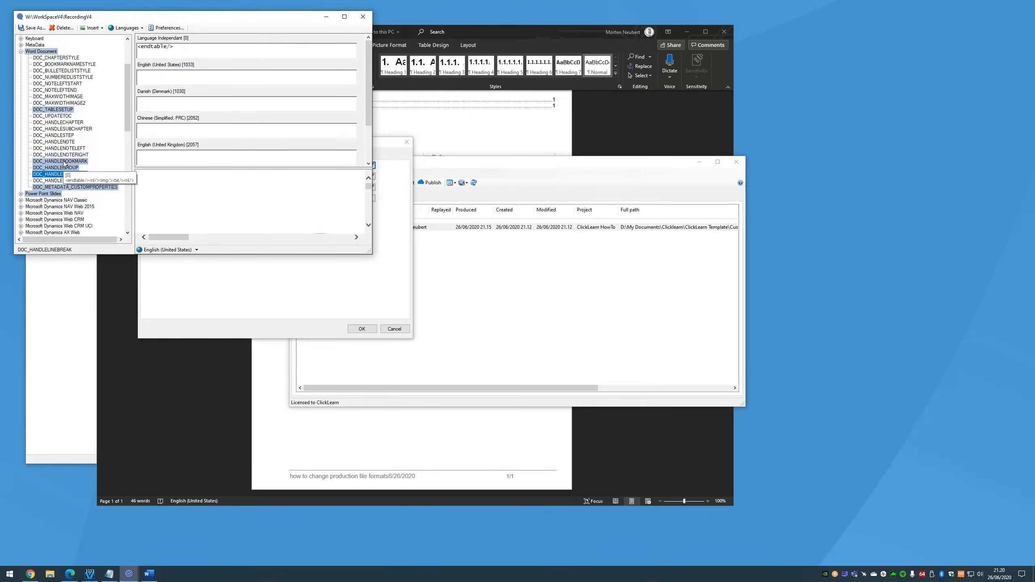
{"action": "left_click", "coordinate": [67, 155]}
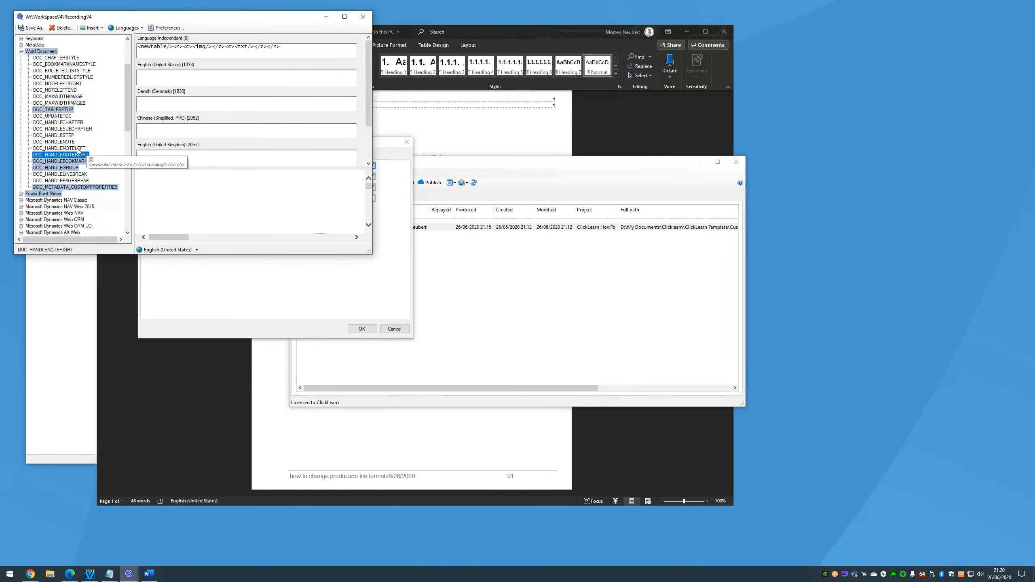
{"action": "left_click", "coordinate": [72, 149]}
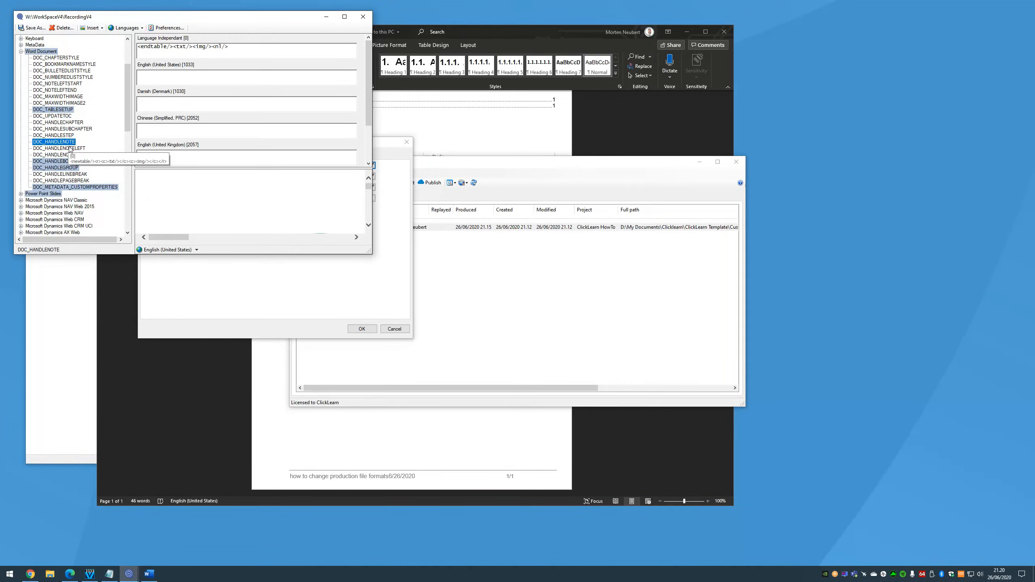
{"action": "left_click", "coordinate": [72, 155]}
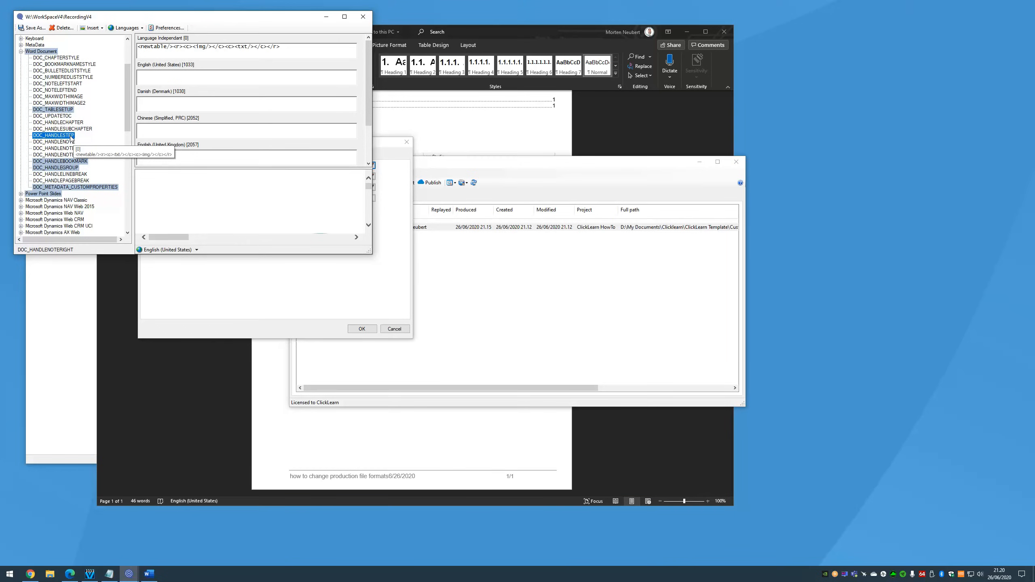
{"action": "right_click", "coordinate": [78, 157]}
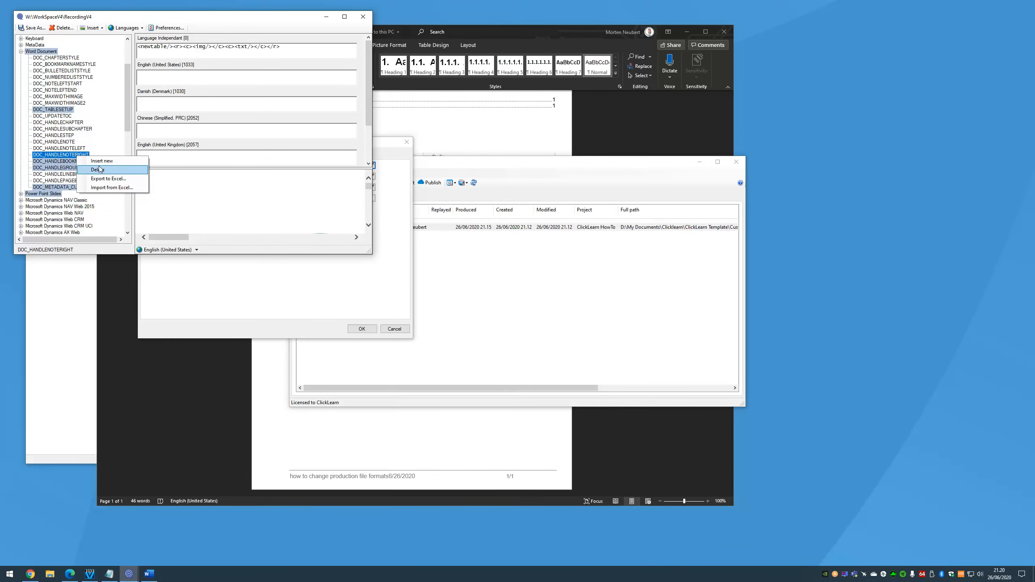
{"action": "left_click", "coordinate": [227, 97]}
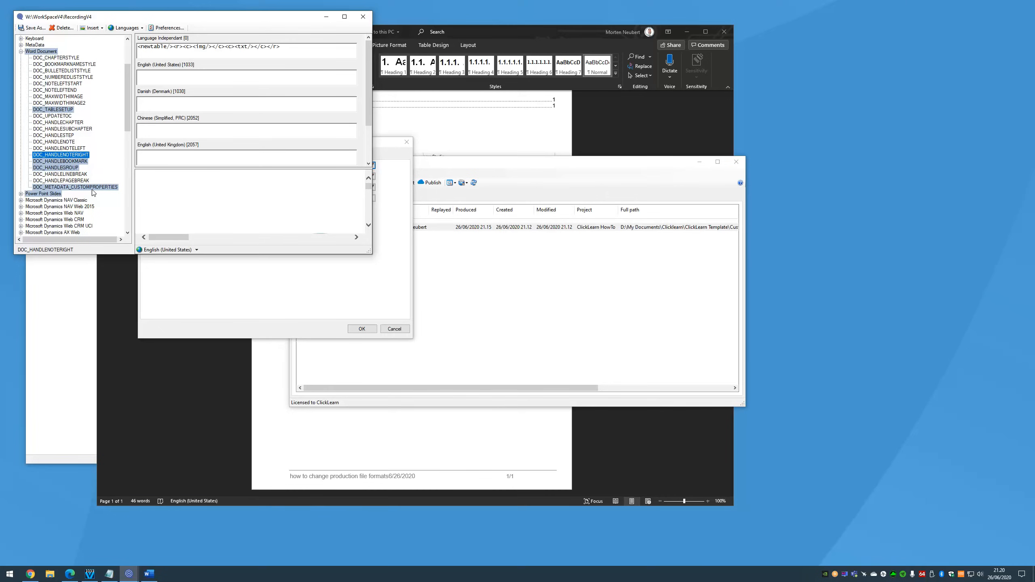
Step: Examine the full metadata property mappings in DOC_METADATA_CUSTOMPROPERTIES and, for PowerPoint slides, PPT_METADATA_CUSTOMPROPERTIES
{"action": "left_click", "coordinate": [58, 186]}
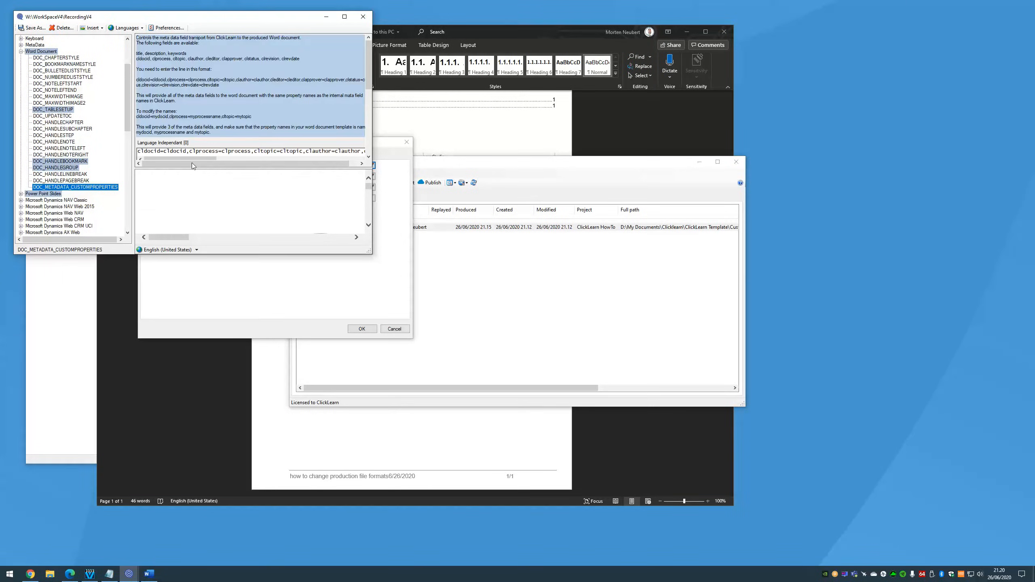
{"action": "left_click_drag", "start_coordinate": [205, 158], "coordinate": [359, 163]}
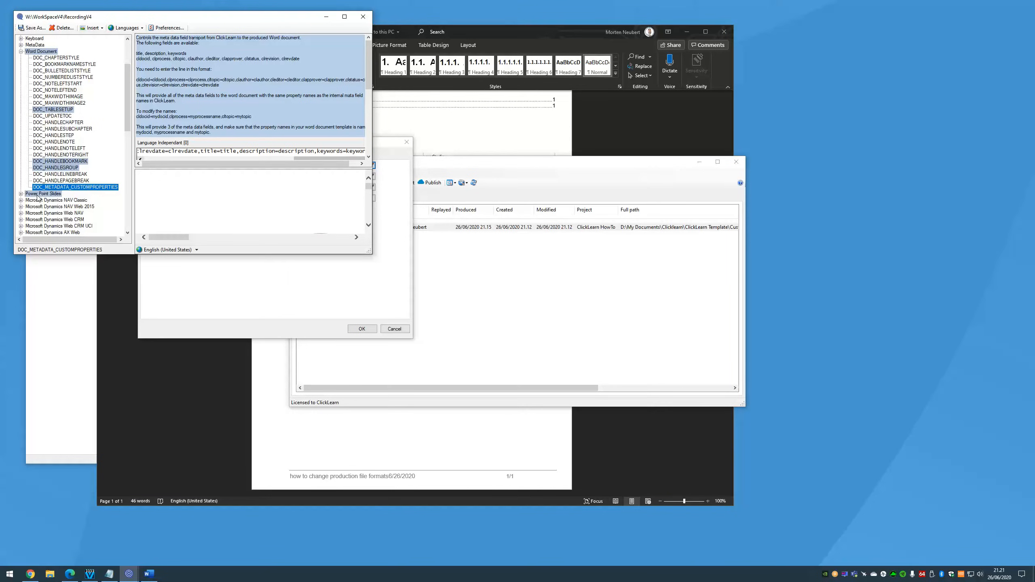
{"action": "left_click", "coordinate": [20, 194]}
{"action": "left_click", "coordinate": [64, 199]}
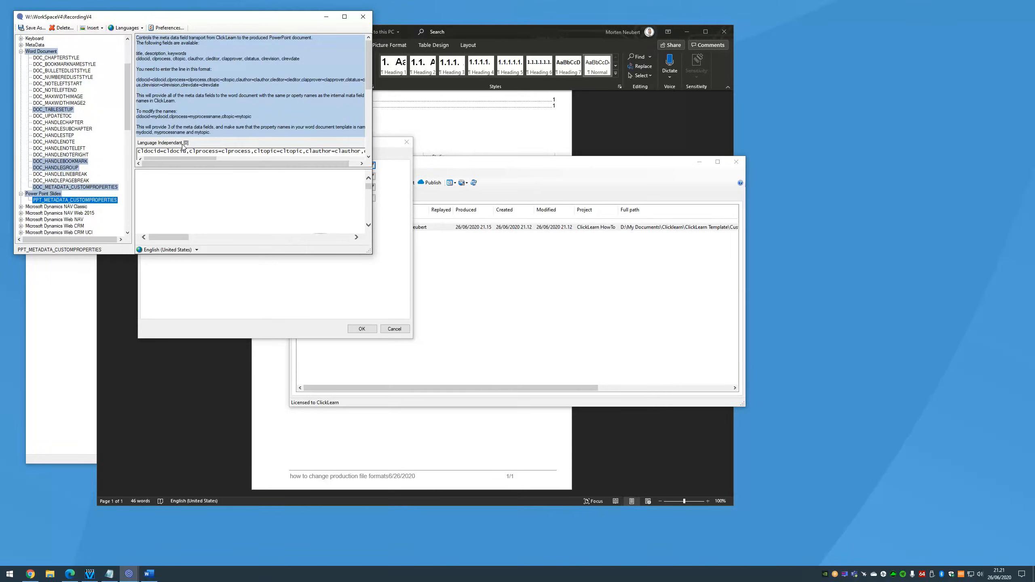
{"action": "left_click_drag", "start_coordinate": [211, 158], "coordinate": [365, 159]}
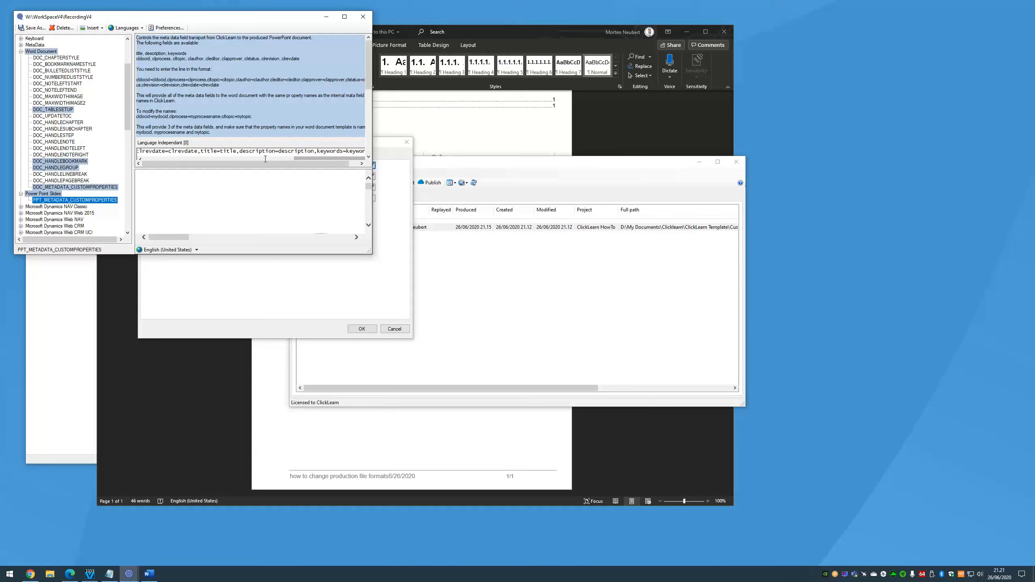
{"action": "left_click_drag", "start_coordinate": [335, 161], "coordinate": [160, 168]}
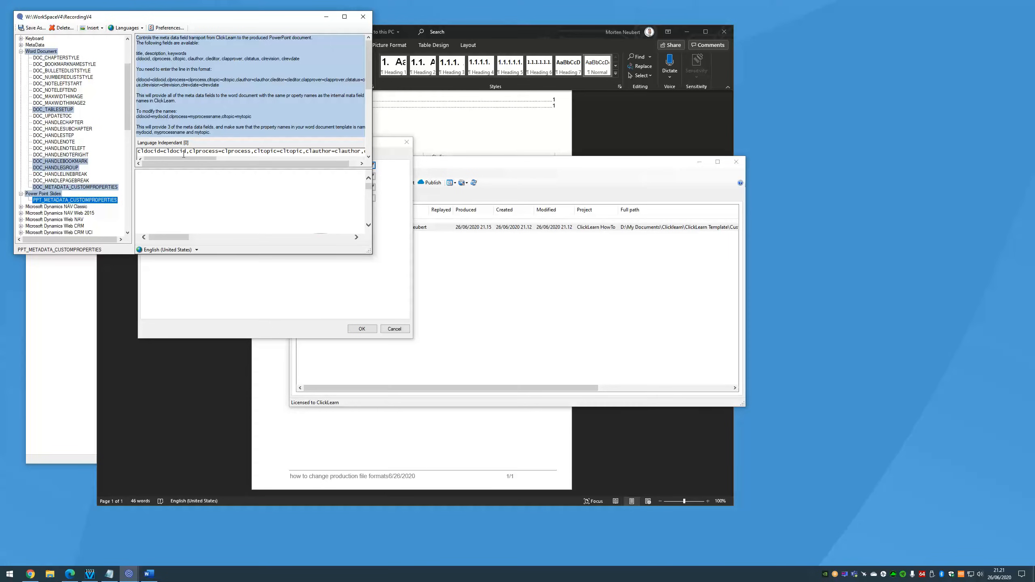
Step: Examine the cldocid entry in the PPT_METADATA_CUSTOMPROPERTIES mapping and the header area of the produced "How to change production file formats" document
{"action": "double_click", "coordinate": [150, 154]}
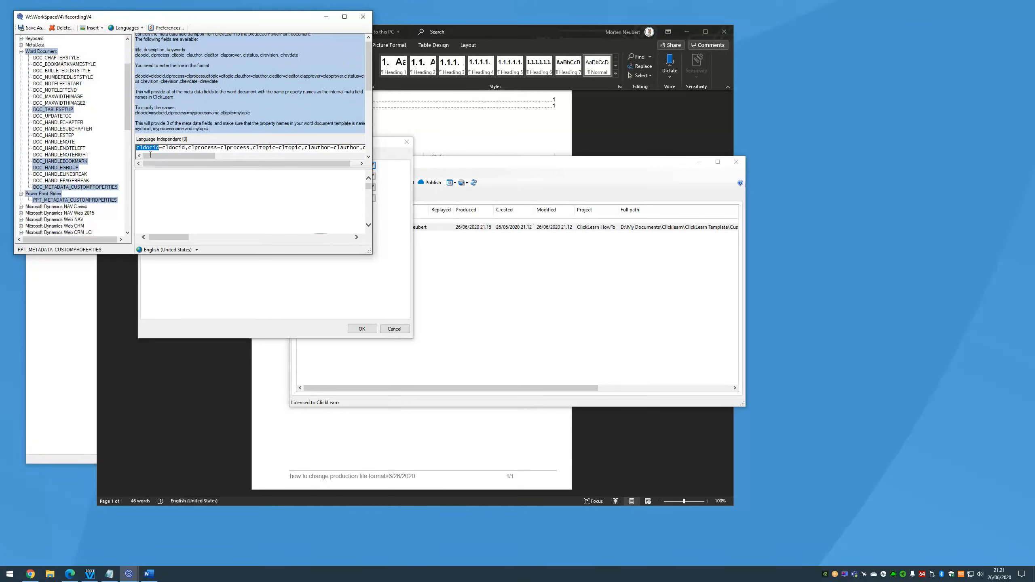
{"action": "double_click", "coordinate": [421, 117]}
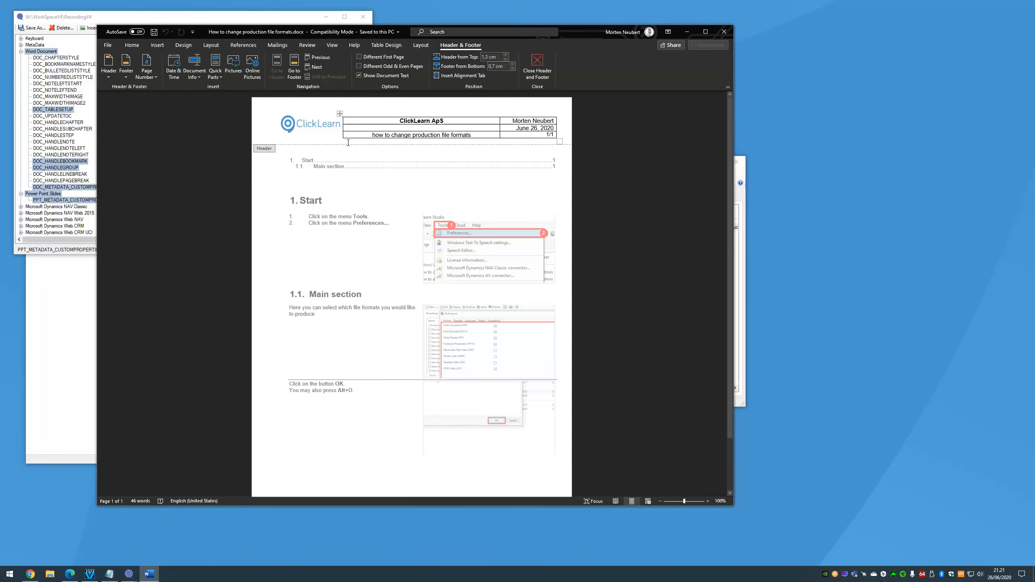
{"action": "left_click", "coordinate": [348, 142]}
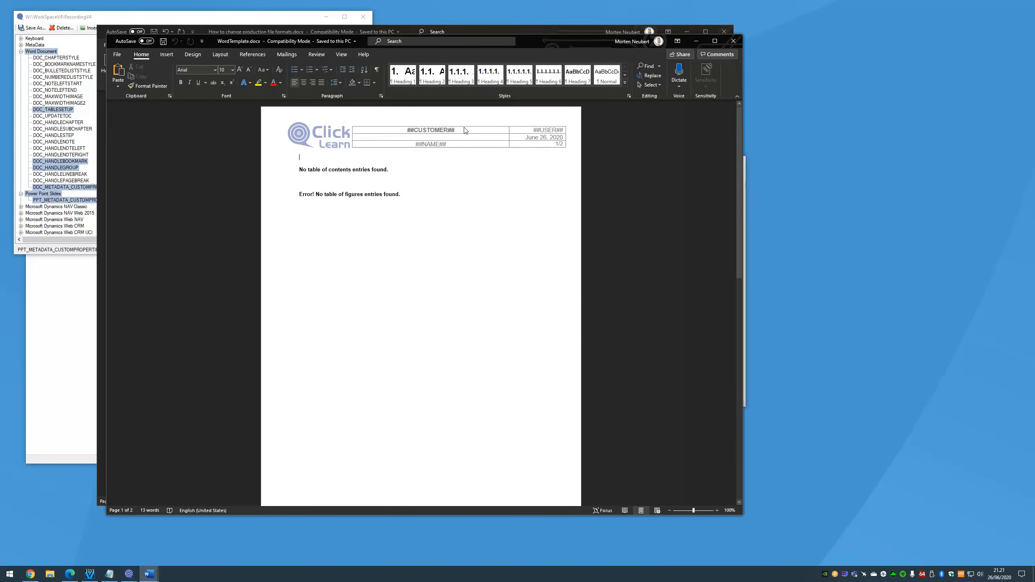
Step: Open the header of WordTemplate.docx and examine its ##CUSTOMER##, ##NAME## and ##USER## placeholders
{"action": "double_click", "coordinate": [461, 134]}
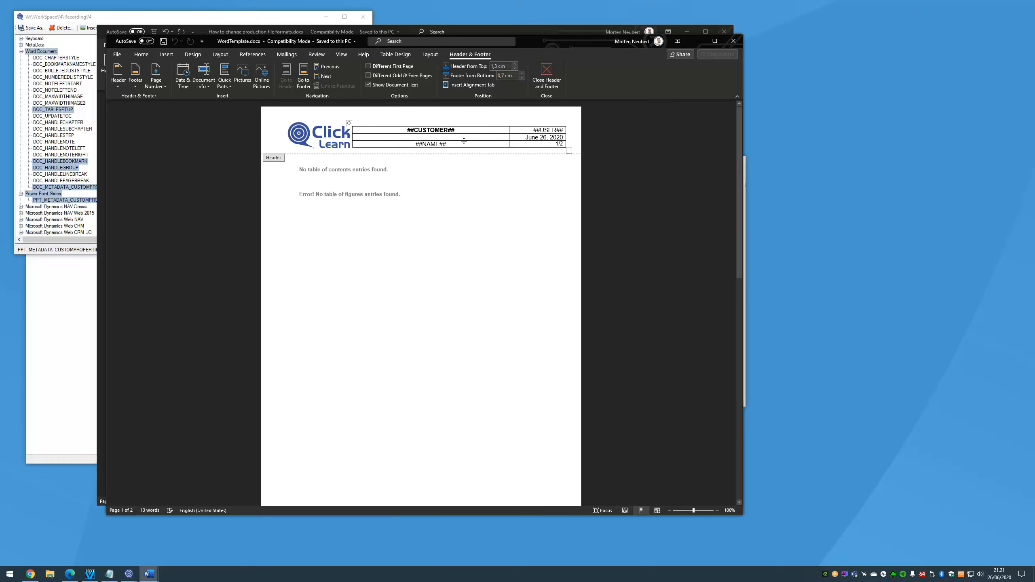
{"action": "left_click_drag", "start_coordinate": [517, 44], "coordinate": [439, 134]}
{"action": "left_click_drag", "start_coordinate": [501, 164], "coordinate": [549, 14]}
Step: Switch back to ClickLearn Studio and close the template editor together with the preferences
{"action": "mouse_move", "coordinate": [129, 573]}
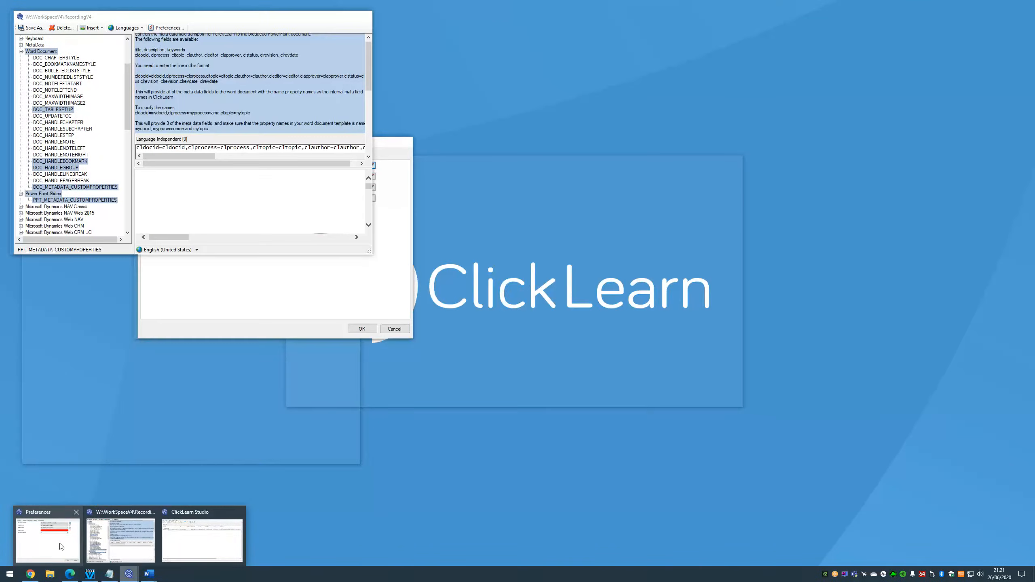
{"action": "left_click", "coordinate": [61, 547]}
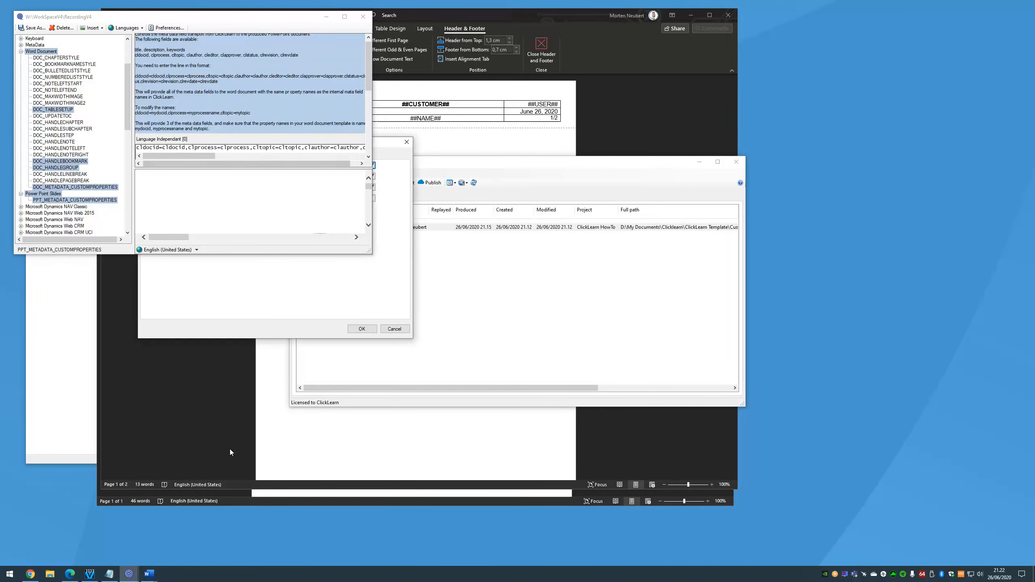
{"action": "left_click", "coordinate": [363, 16]}
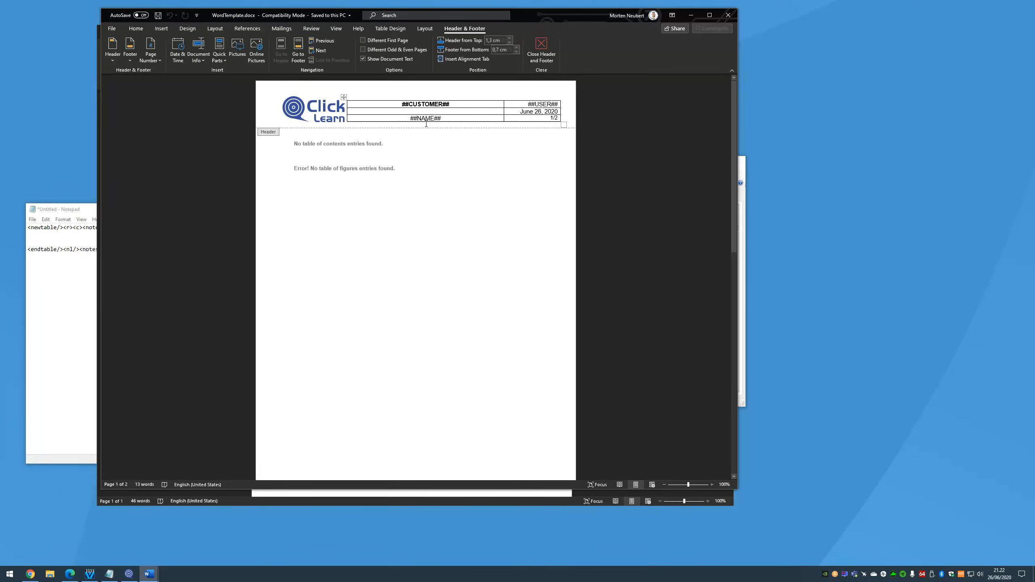
Step: Examine the header and footer on both pages of WordTemplate.docx and compare them with the body text area
{"action": "left_click_drag", "start_coordinate": [572, 17], "coordinate": [635, 51]}
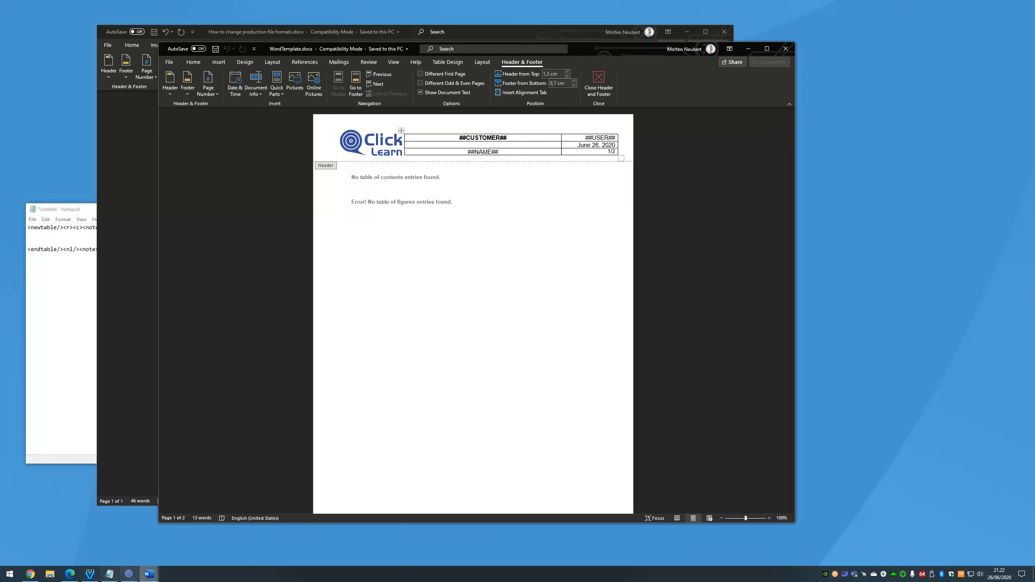
{"action": "left_click", "coordinate": [128, 574]}
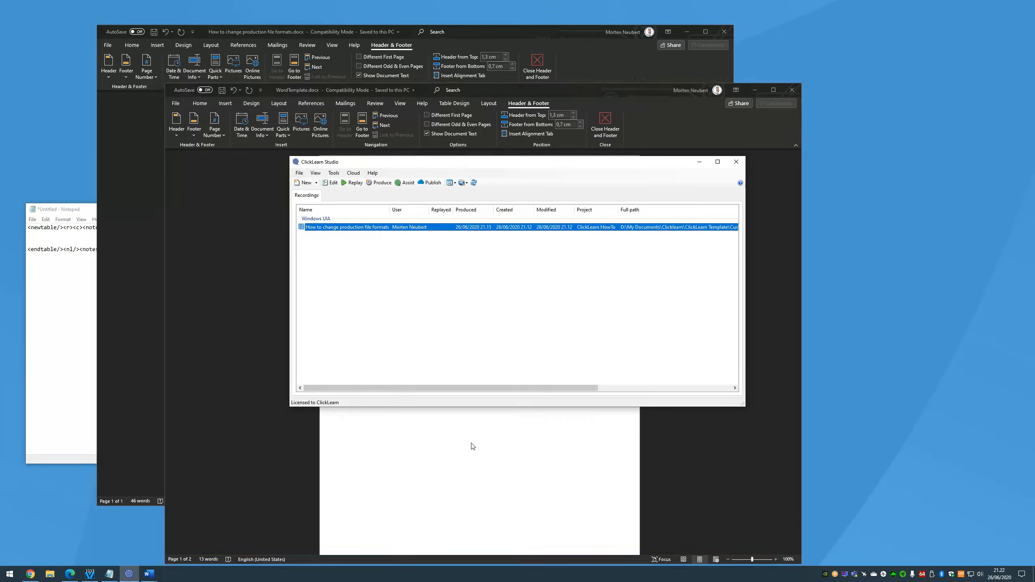
{"action": "left_click", "coordinate": [471, 447]}
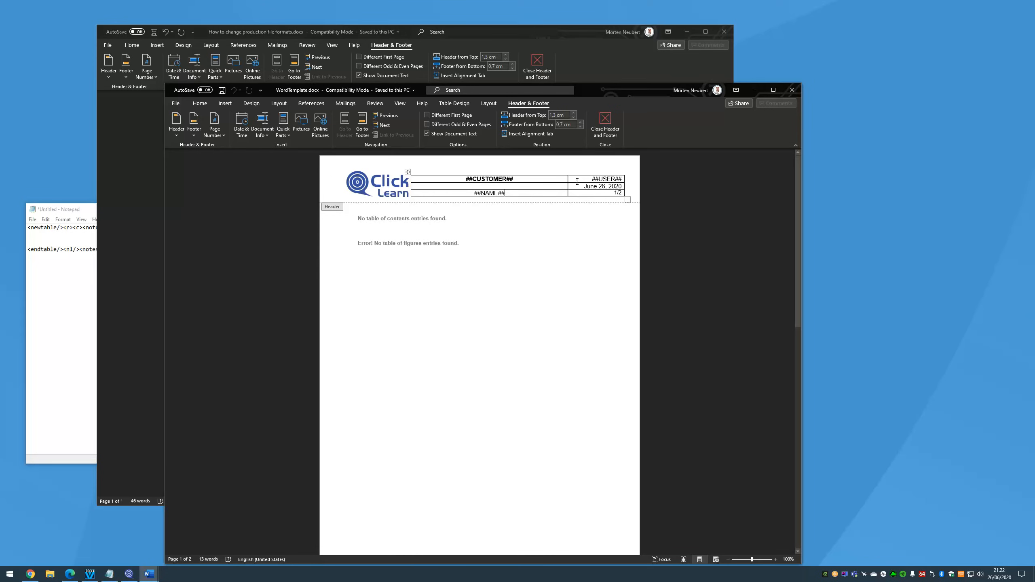
{"action": "scroll", "coordinate": [476, 259], "scroll_direction": "down", "scroll_amount": 8}
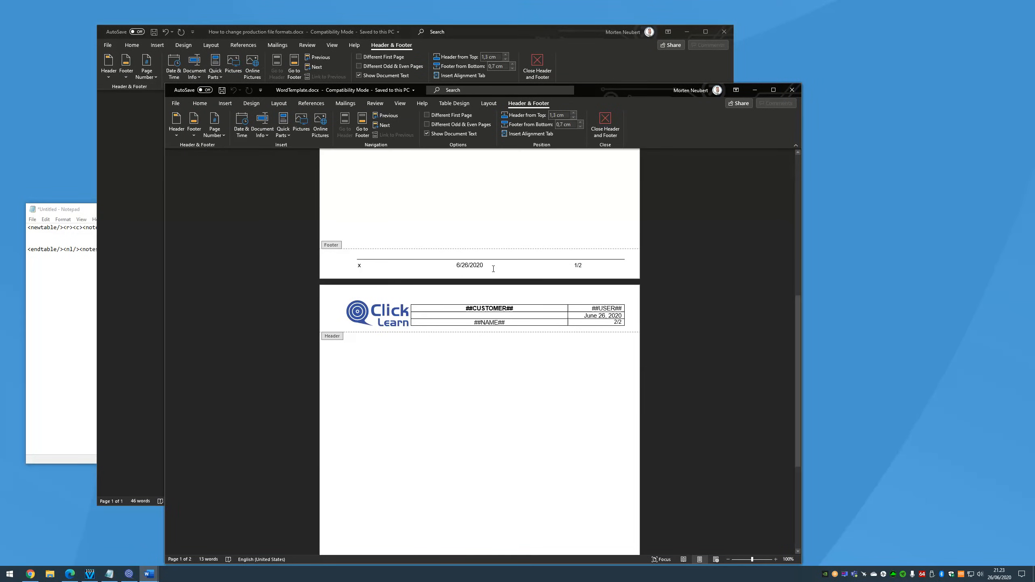
{"action": "scroll", "coordinate": [493, 269], "scroll_direction": "up", "scroll_amount": 8}
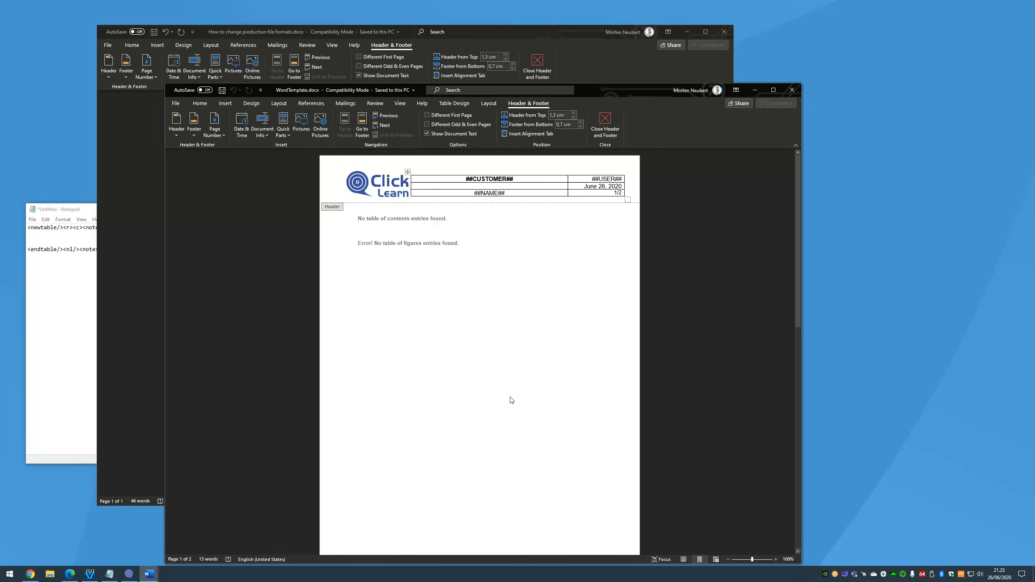
{"action": "double_click", "coordinate": [443, 305]}
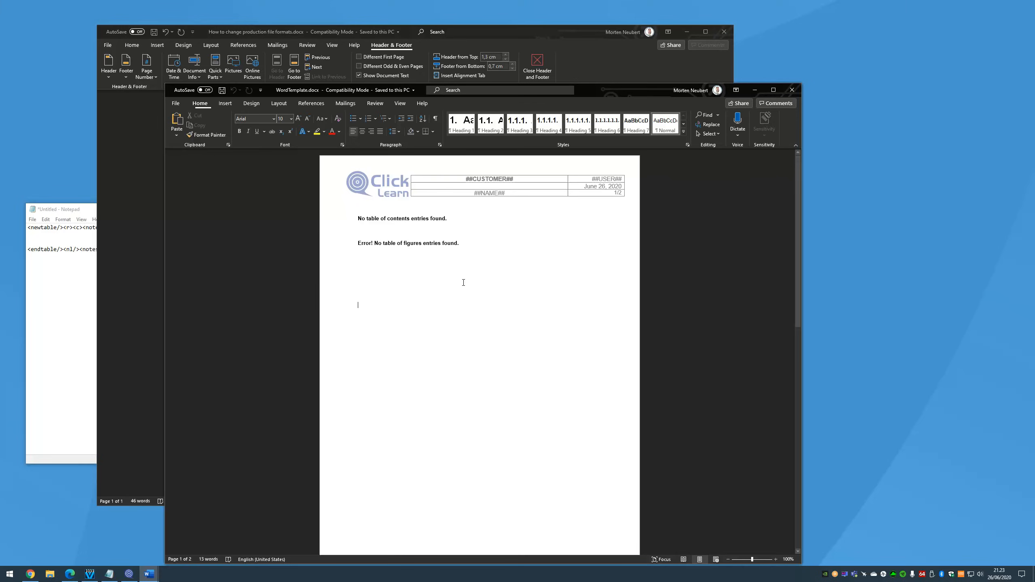
{"action": "left_click", "coordinate": [456, 238]}
{"action": "double_click", "coordinate": [474, 163]}
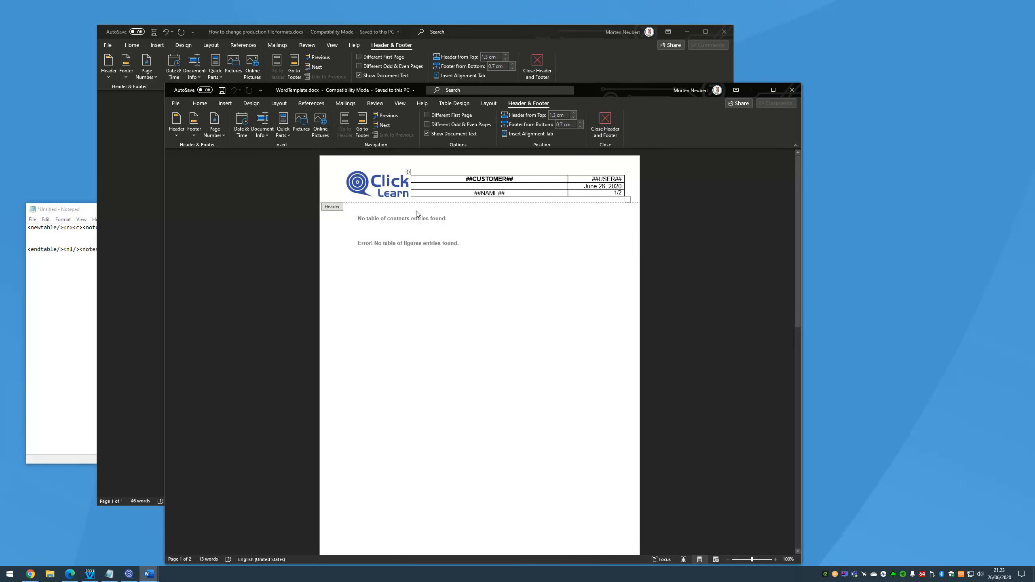
Step: Add a run of blank paragraphs above the table of contents in WordTemplate.docx to leave room for a front page
{"action": "double_click", "coordinate": [391, 214]}
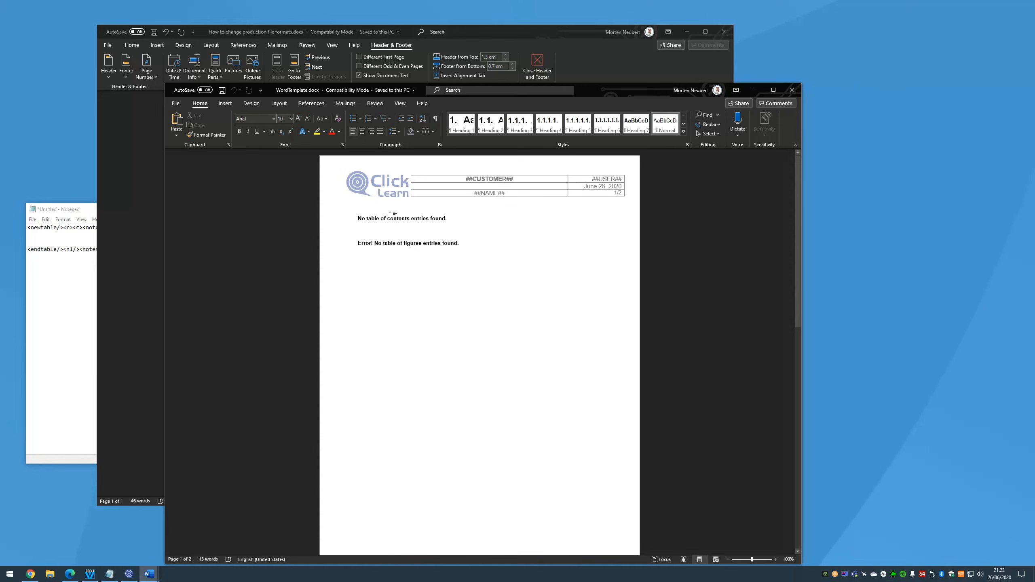
{"action": "key", "text": "Return"}
{"action": "key", "text": "Return"}
{"action": "key", "text": "Return"}
{"action": "key", "text": "Return"}
{"action": "key", "text": "Return"}
{"action": "key", "text": "Return"}
{"action": "key", "text": "Return"}
{"action": "key", "text": "Return"}
{"action": "key", "text": "Return"}
{"action": "key", "text": "Return"}
{"action": "key", "text": "Return"}
{"action": "key", "text": "Return"}
{"action": "key", "text": "Return"}
{"action": "key", "text": "Return"}
{"action": "key", "text": "Return"}
{"action": "key", "text": "Return"}
{"action": "key", "text": "Return"}
{"action": "key", "text": "Return"}
{"action": "key", "text": "Return"}
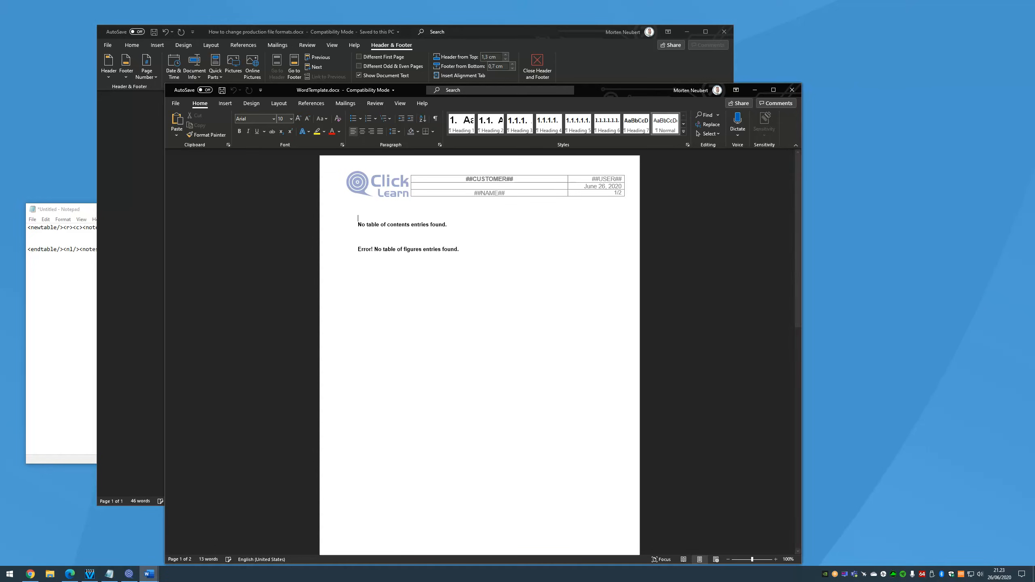
{"action": "left_click_drag", "start_coordinate": [372, 208], "coordinate": [381, 312]}
{"action": "left_click", "coordinate": [433, 286]}
{"action": "left_click", "coordinate": [468, 247]}
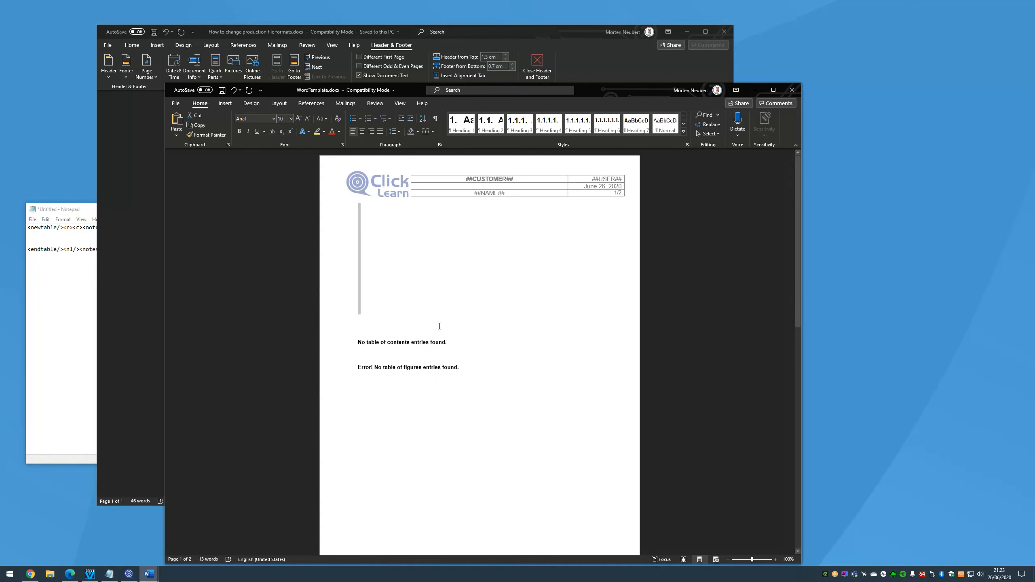
Step: Show the formatting marks, insert a page break before the table of contents and title it "Table of Content"
{"action": "left_click", "coordinate": [366, 339]}
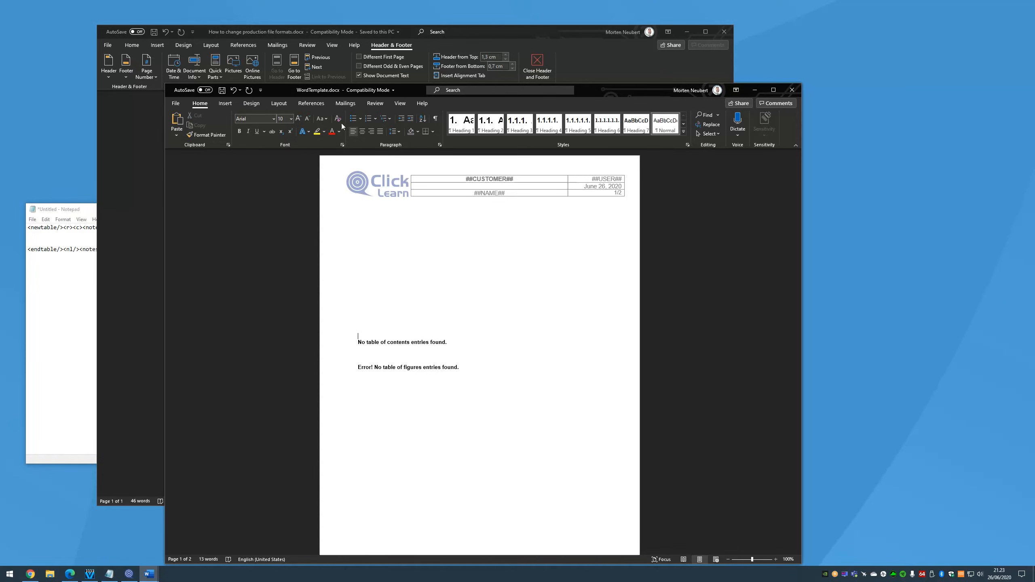
{"action": "left_click", "coordinate": [435, 118]}
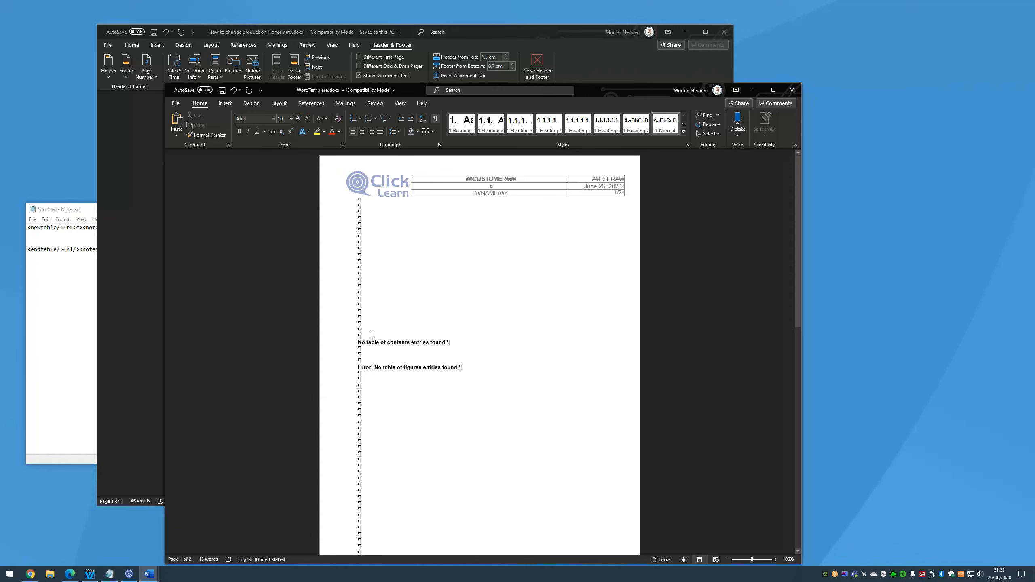
{"action": "key", "text": "ctrl+Return"}
{"action": "scroll", "coordinate": [387, 359], "scroll_direction": "down", "scroll_amount": 7}
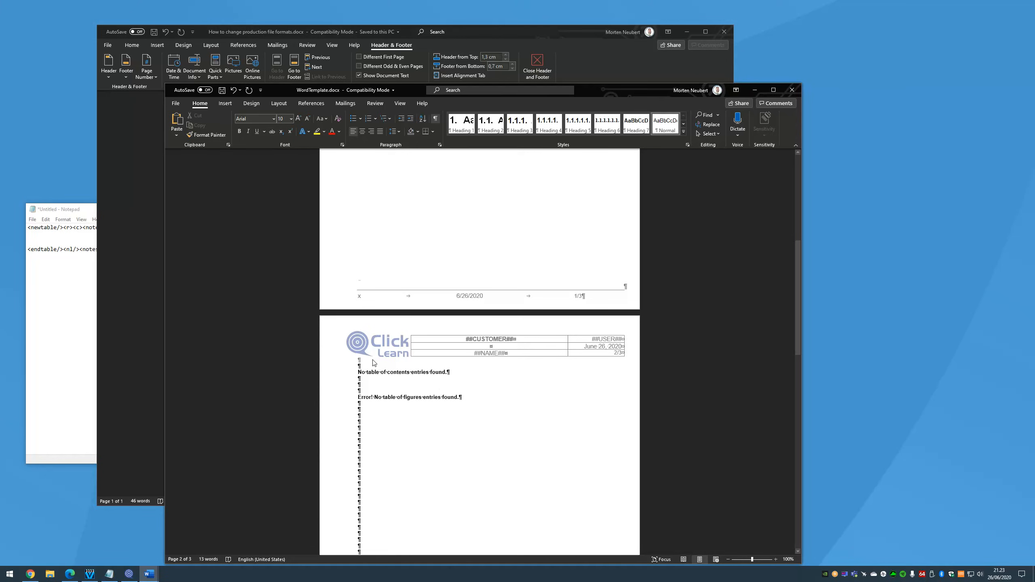
{"action": "type", "text": "Table of"}
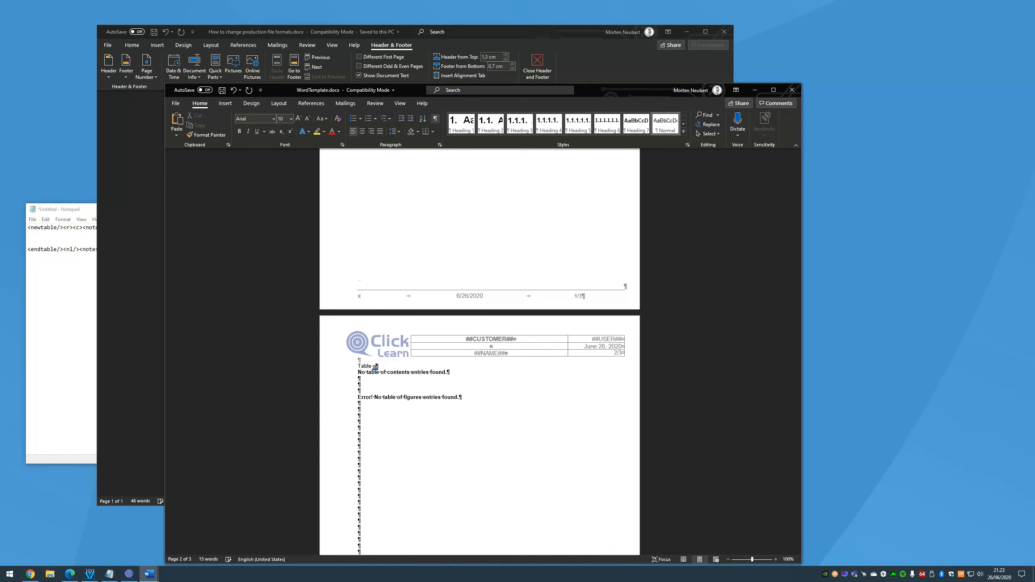
{"action": "type", "text": "f Content"}
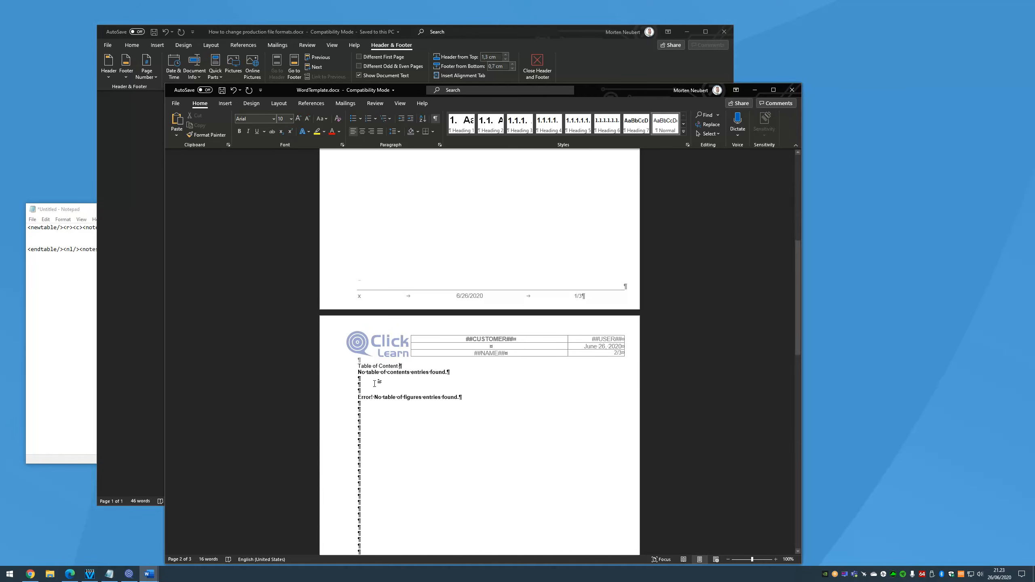
Step: Cut the blank paragraphs between the table of contents and the table of figures
{"action": "left_click_drag", "start_coordinate": [370, 381], "coordinate": [371, 392]}
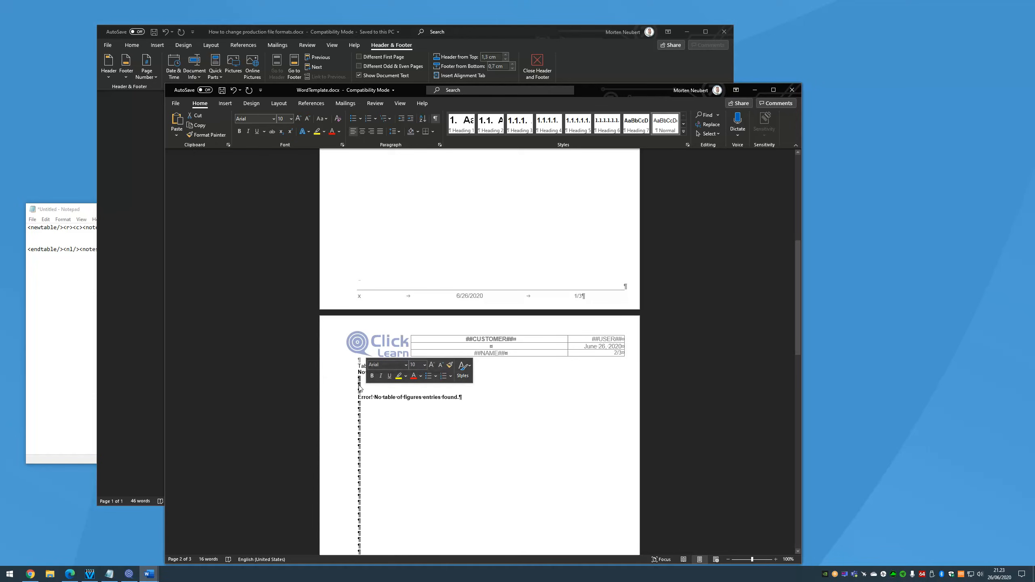
{"action": "left_click", "coordinate": [367, 394]}
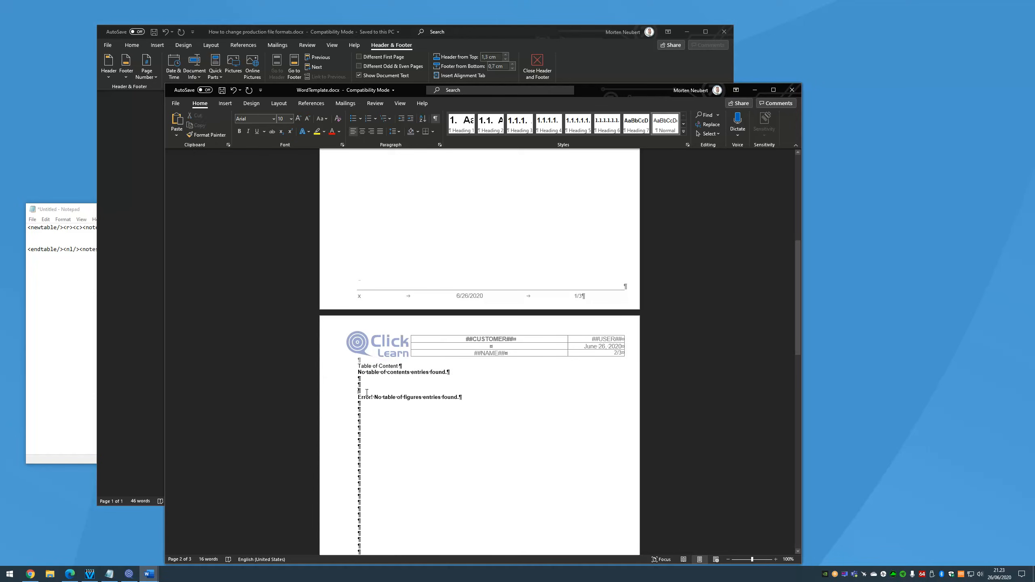
{"action": "left_click_drag", "start_coordinate": [367, 393], "coordinate": [361, 391]}
{"action": "right_click", "coordinate": [360, 385]}
{"action": "left_click", "coordinate": [372, 392]}
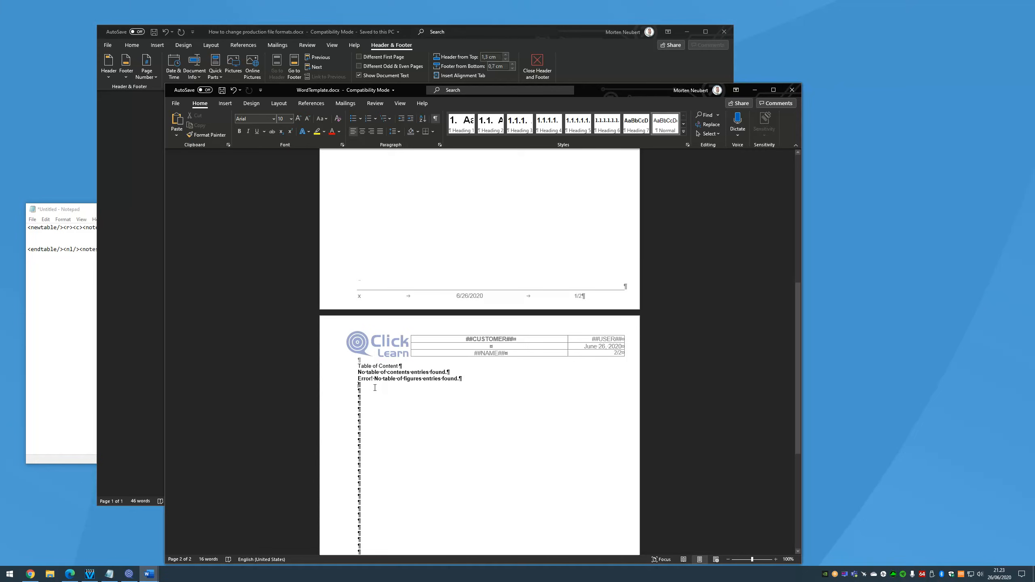
Step: Insert a page break after the table of figures, paste the cut blank paragraphs on the following page and hide the formatting marks
{"action": "key", "text": "ctrl+z"}
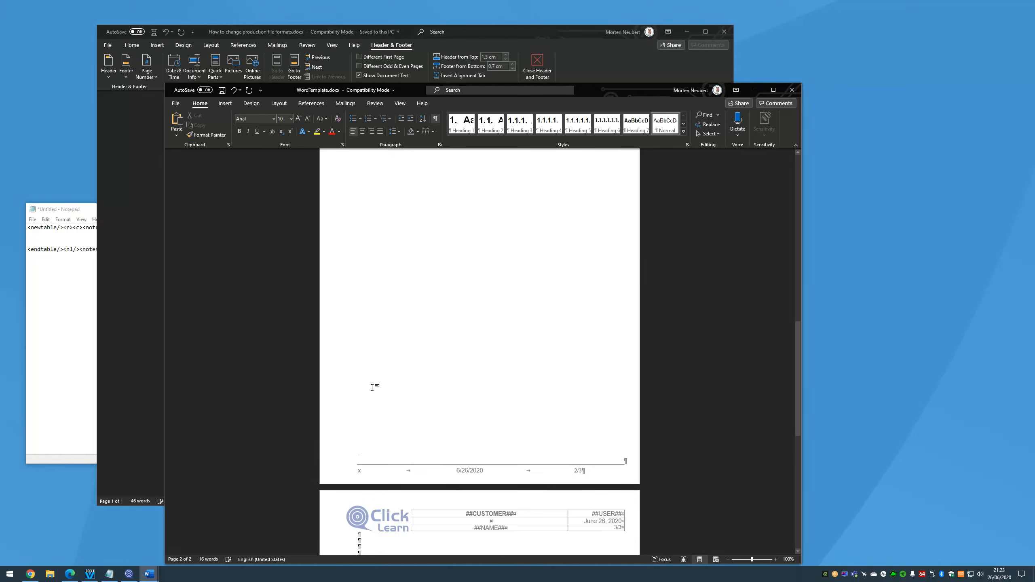
{"action": "key", "text": "ctrl+v"}
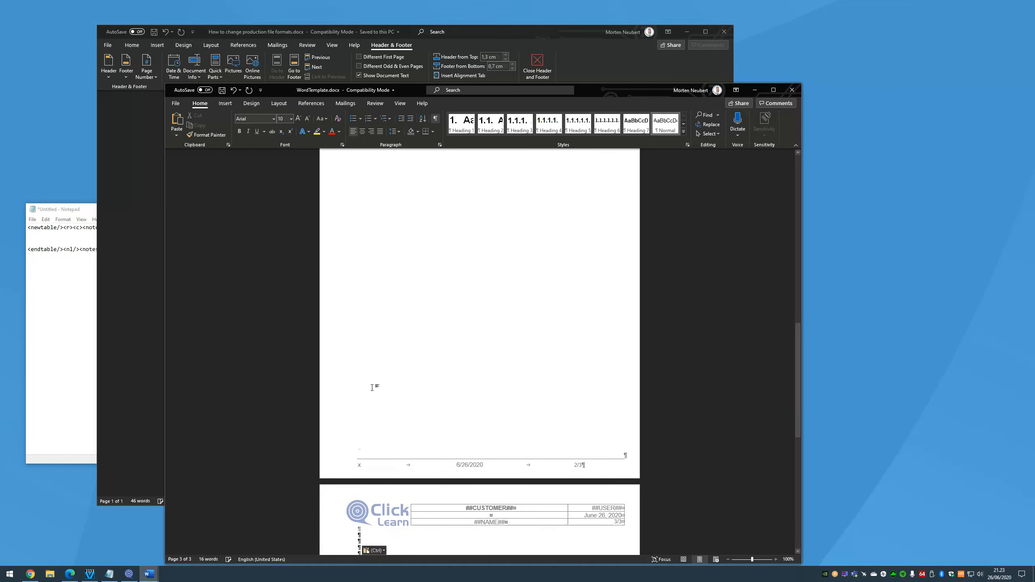
{"action": "scroll", "coordinate": [436, 451], "scroll_direction": "down", "scroll_amount": 3}
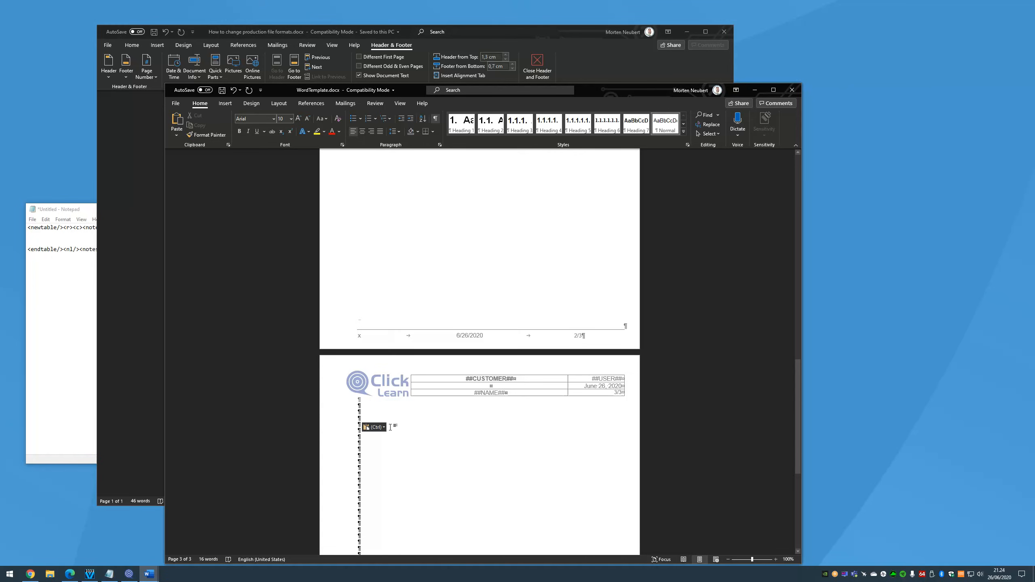
{"action": "left_click", "coordinate": [436, 118]}
Step: Review the front page, table of contents page and content page of WordTemplate.docx
{"action": "scroll", "coordinate": [449, 370], "scroll_direction": "up", "scroll_amount": 7}
{"action": "left_click", "coordinate": [417, 284]}
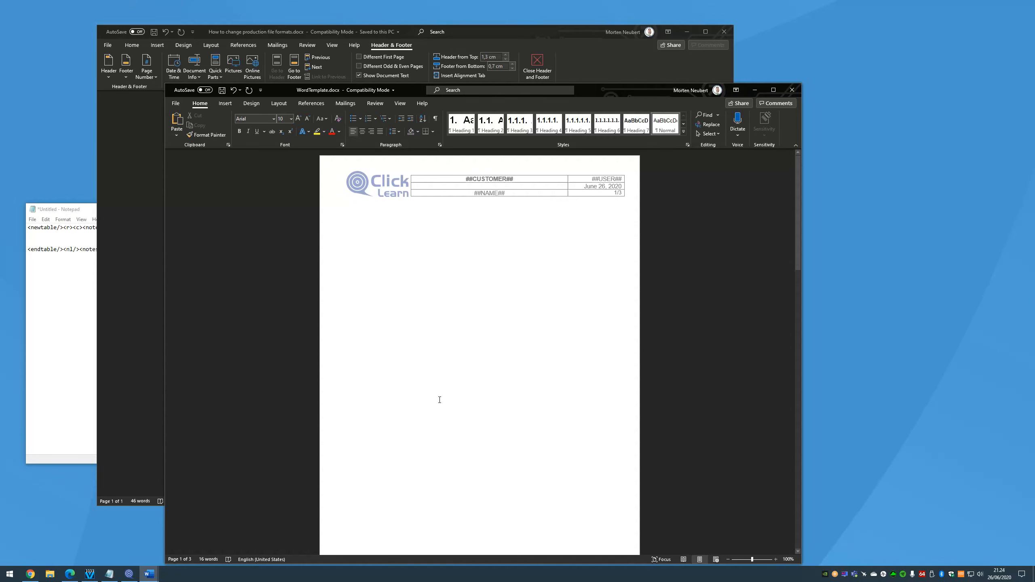
{"action": "scroll", "coordinate": [439, 400], "scroll_direction": "down", "scroll_amount": 10}
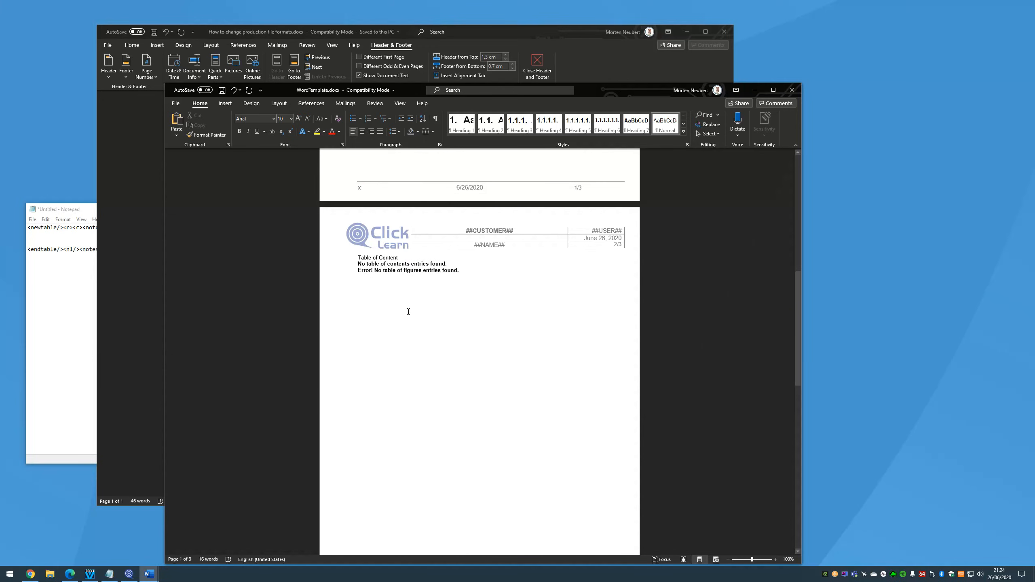
{"action": "scroll", "coordinate": [472, 361], "scroll_direction": "down", "scroll_amount": 11}
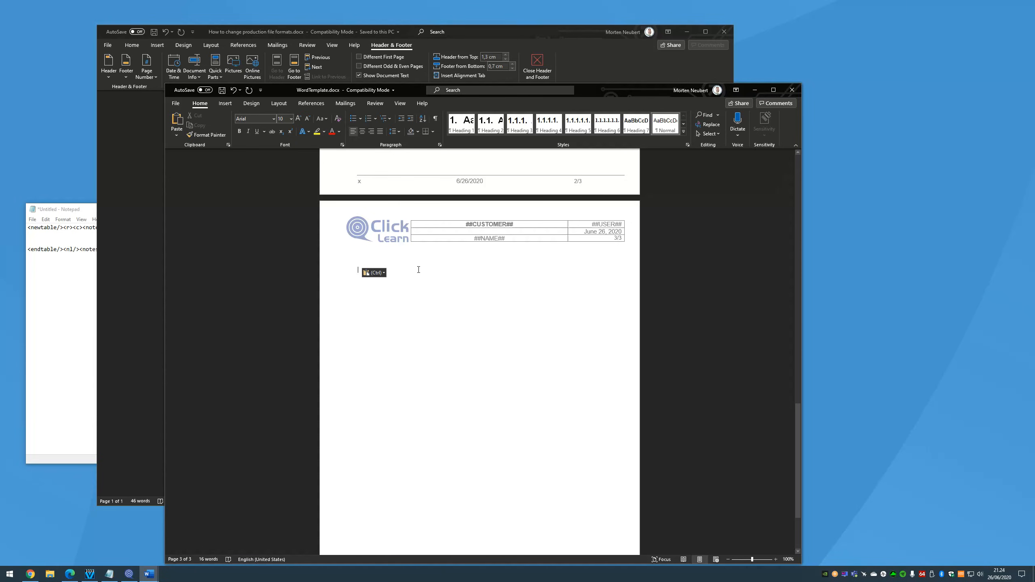
{"action": "scroll", "coordinate": [436, 304], "scroll_direction": "up", "scroll_amount": 7}
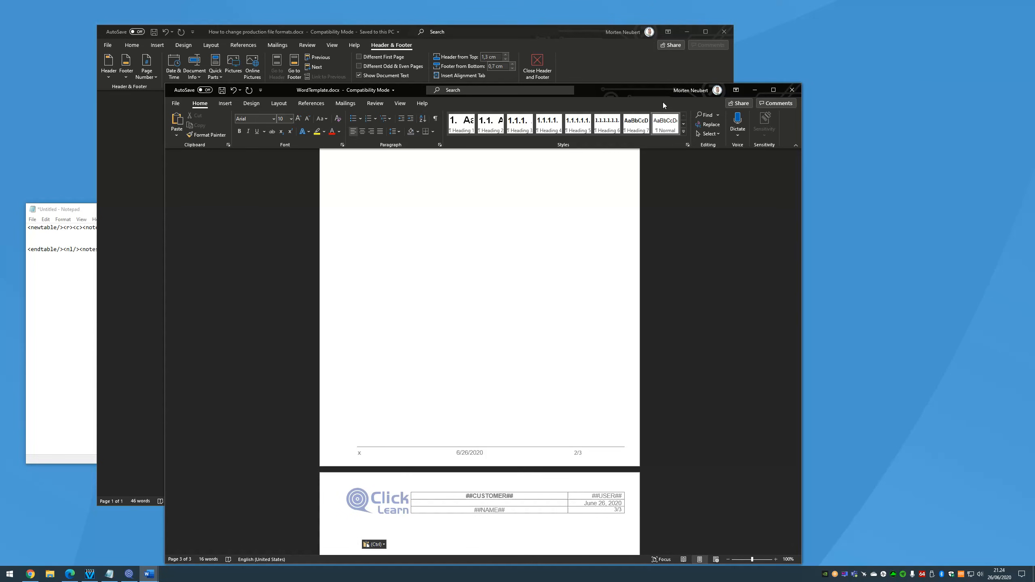
Step: Switch to WordTemplateMetaDemo.docx and examine its front page with the DOCID, Author and Revision Number fields, and its contents page
{"action": "left_click_drag", "start_coordinate": [637, 92], "coordinate": [688, 64]}
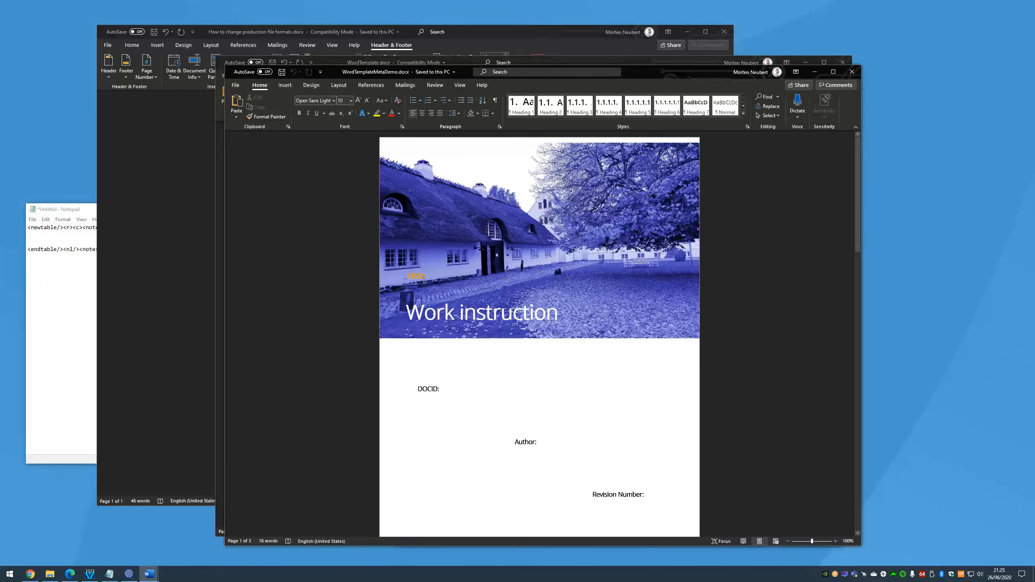
{"action": "left_click", "coordinate": [439, 388]}
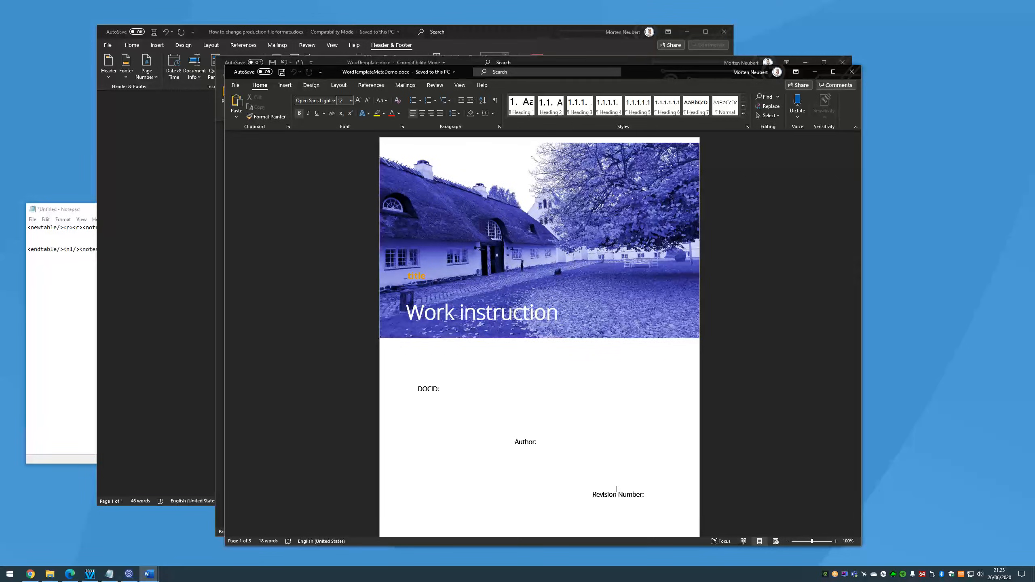
{"action": "scroll", "coordinate": [539, 375], "scroll_direction": "down", "scroll_amount": 10}
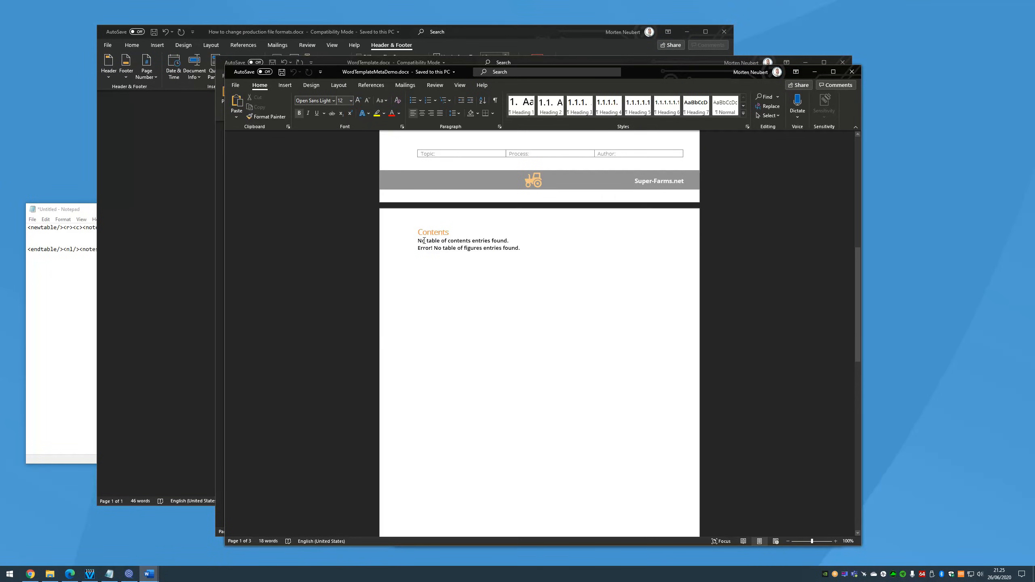
Step: Review the contents page and last page of WordTemplateMetaDemo.docx, return to its front page, and close the document
{"action": "scroll", "coordinate": [461, 253], "scroll_direction": "down", "scroll_amount": 10}
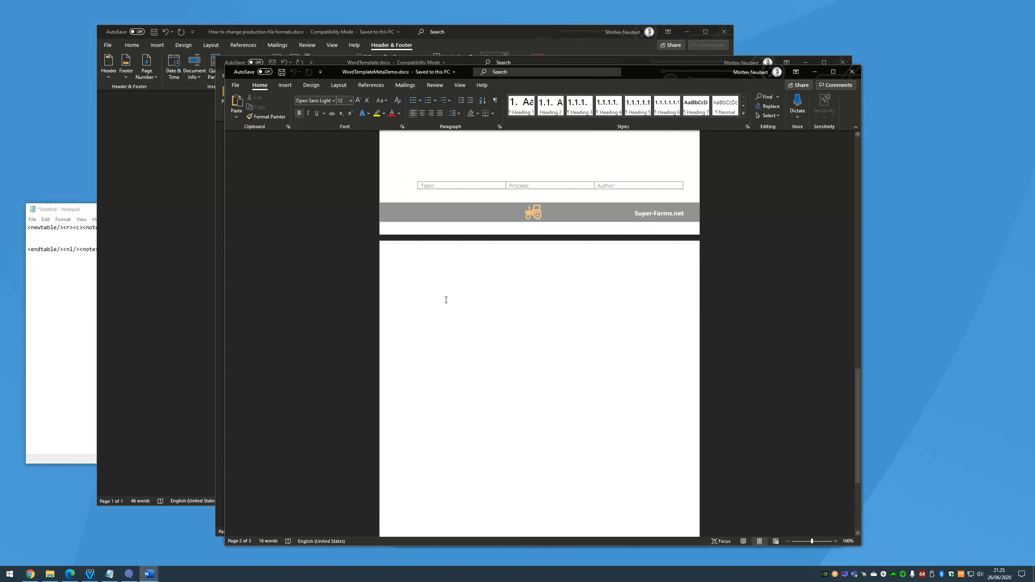
{"action": "scroll", "coordinate": [468, 290], "scroll_direction": "up", "scroll_amount": 2}
{"action": "left_click", "coordinate": [473, 263]}
{"action": "scroll", "coordinate": [546, 310], "scroll_direction": "up", "scroll_amount": 5}
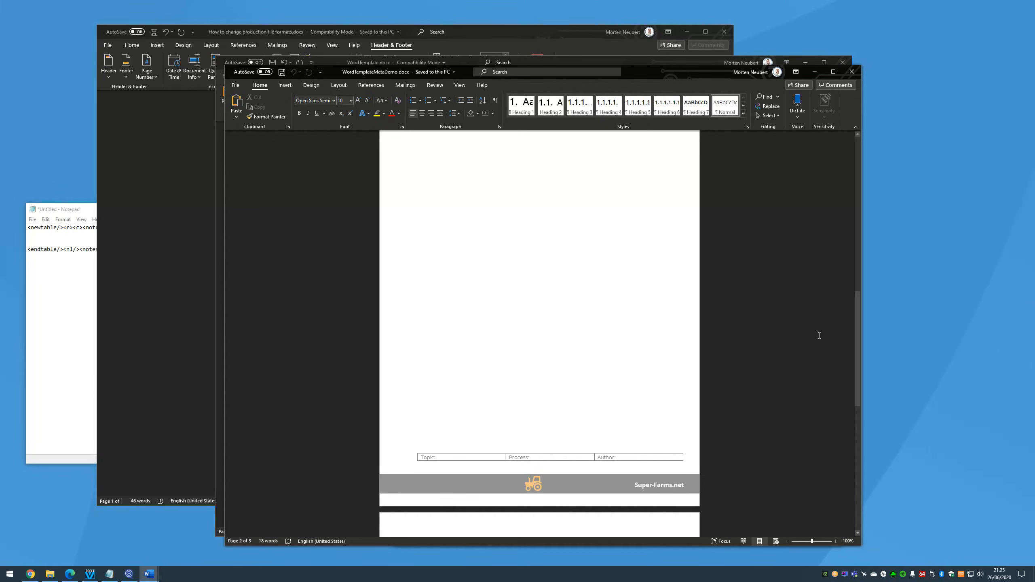
{"action": "left_click_drag", "start_coordinate": [858, 341], "coordinate": [869, 185]}
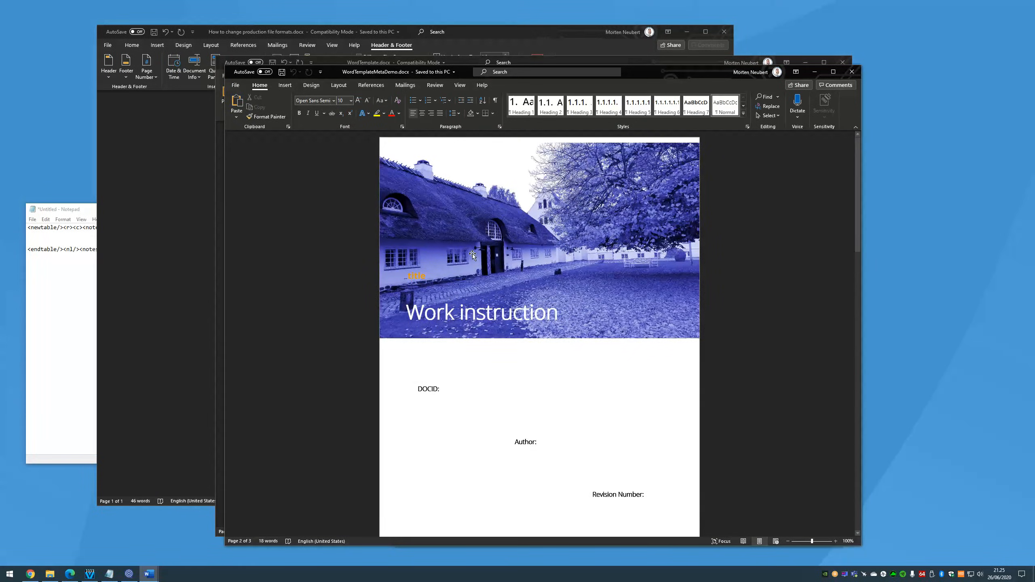
{"action": "left_click", "coordinate": [857, 73]}
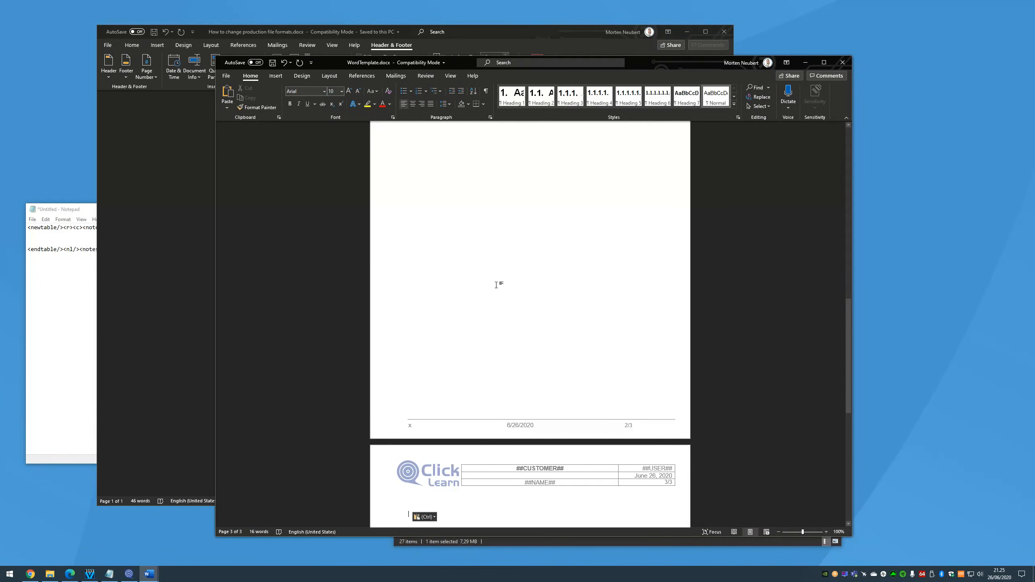
Step: Switch to ClickLearn Studio and open its preferences
{"action": "left_click", "coordinate": [128, 574]}
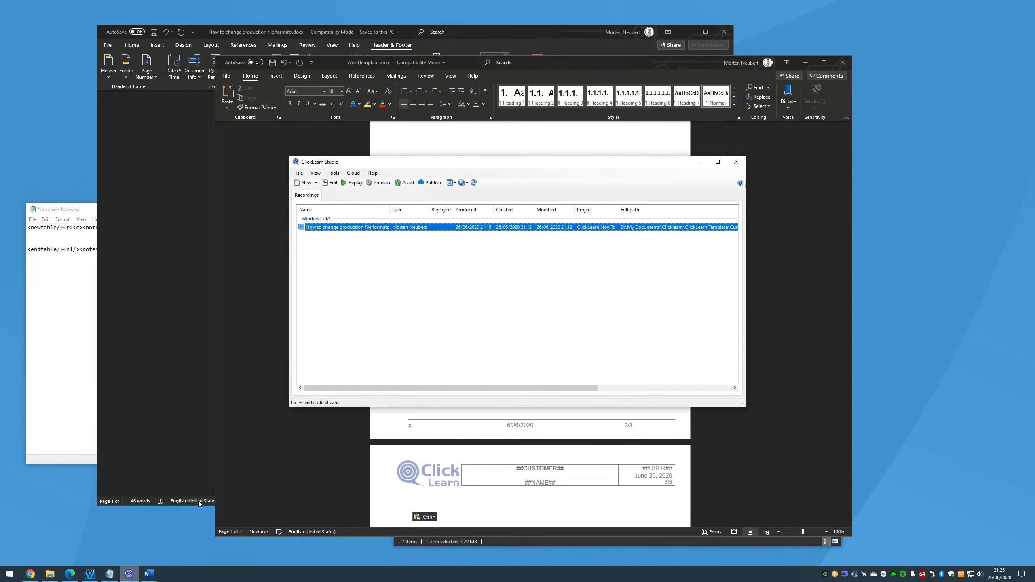
{"action": "left_click", "coordinate": [334, 173]}
{"action": "left_click", "coordinate": [347, 182]}
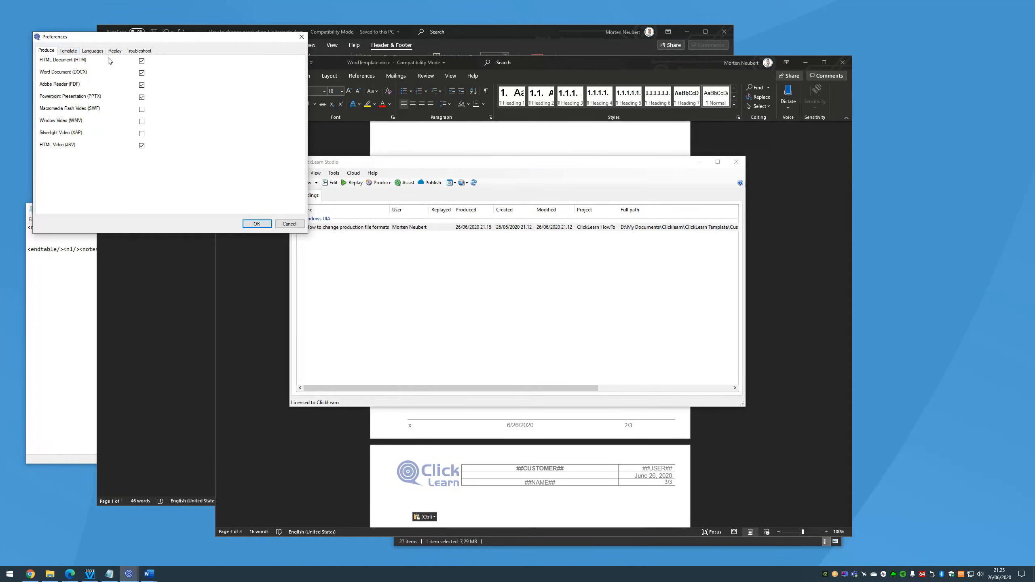